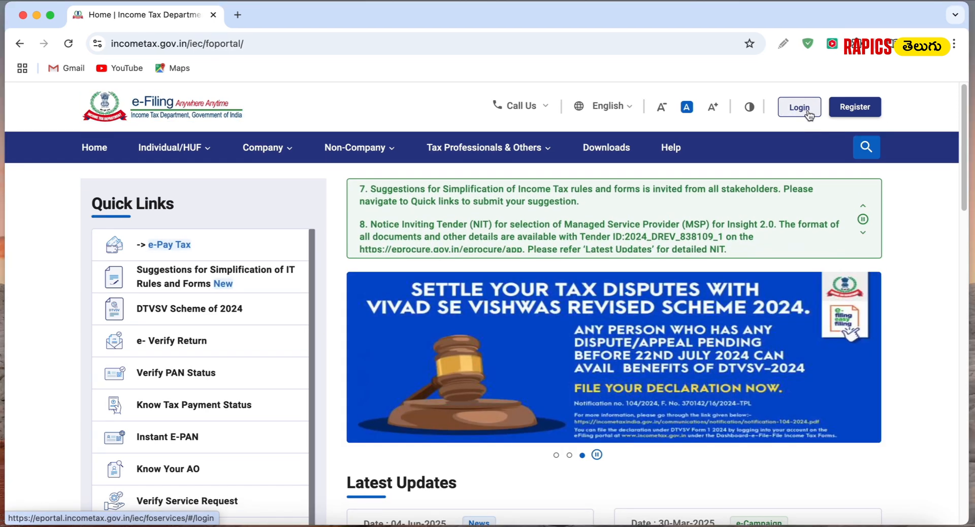
Log in to the e-Filing portal and choose assessment year 2025-26 with the Online mode of filing.
click(807, 111)
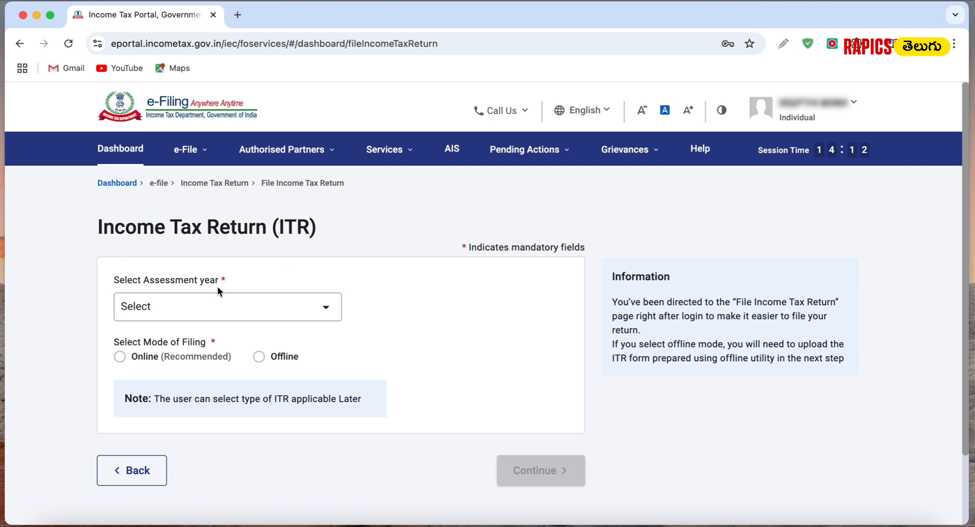
click(322, 308)
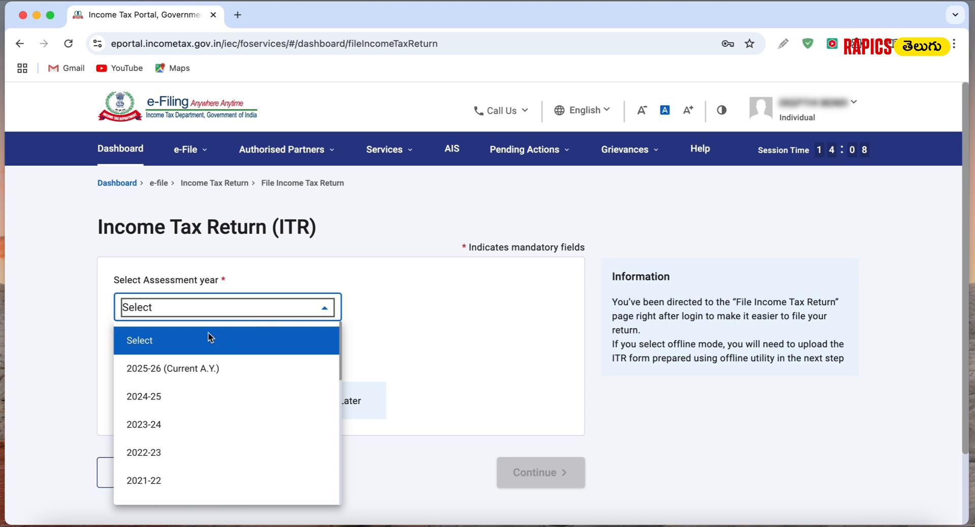
click(172, 368)
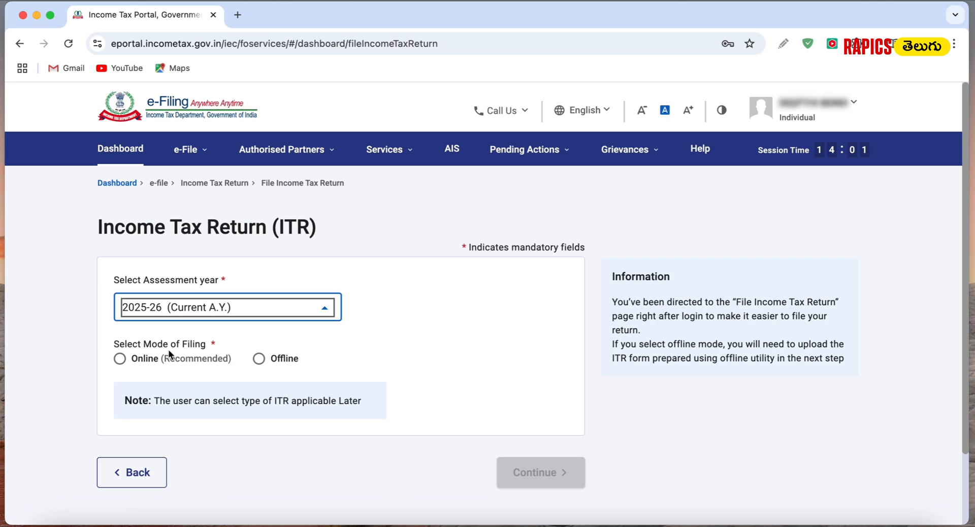
click(120, 359)
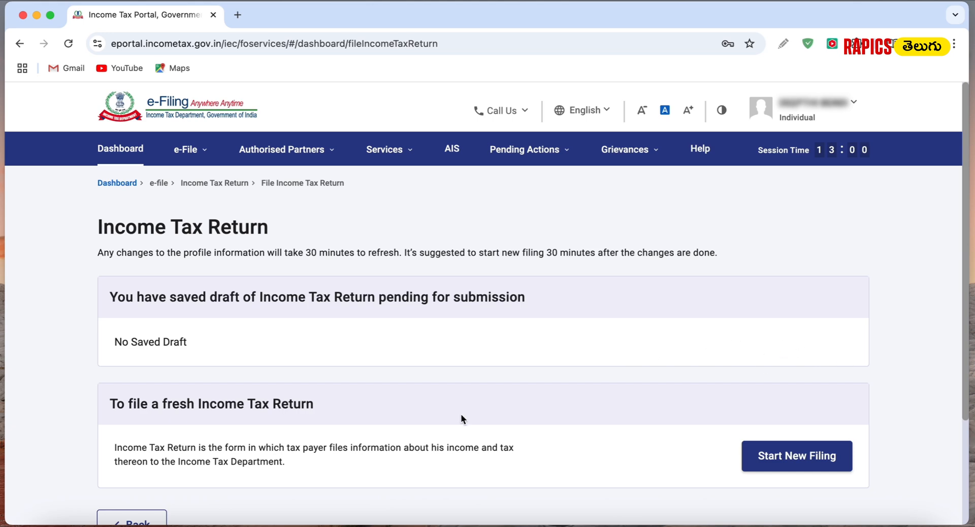
Start a new filing with Individual status and proceed with form ITR - 1.
click(813, 465)
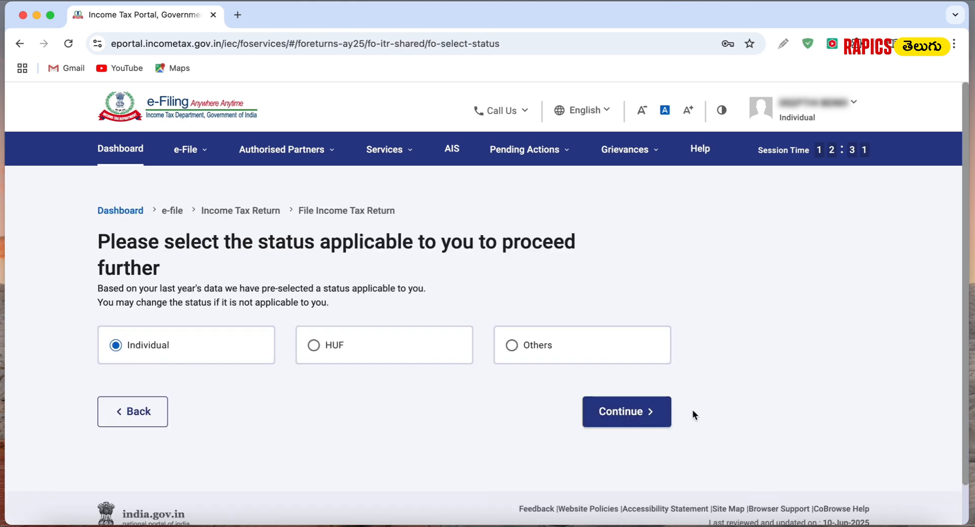
click(614, 421)
click(230, 345)
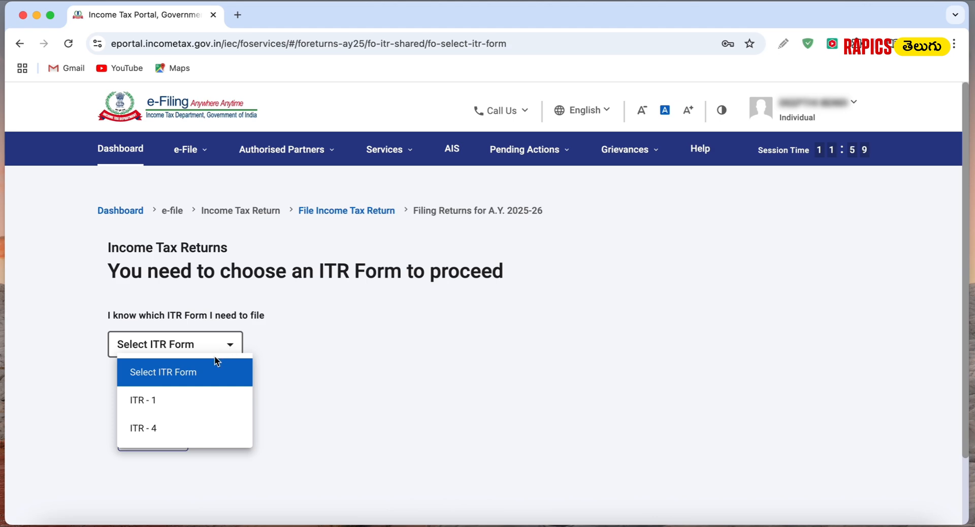
click(142, 401)
scroll(321, 413, down, 1)
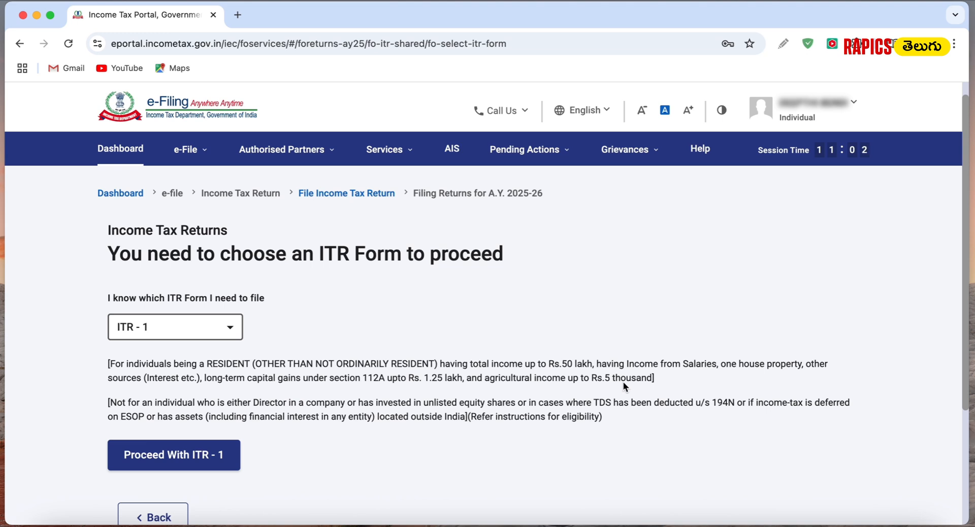
click(188, 455)
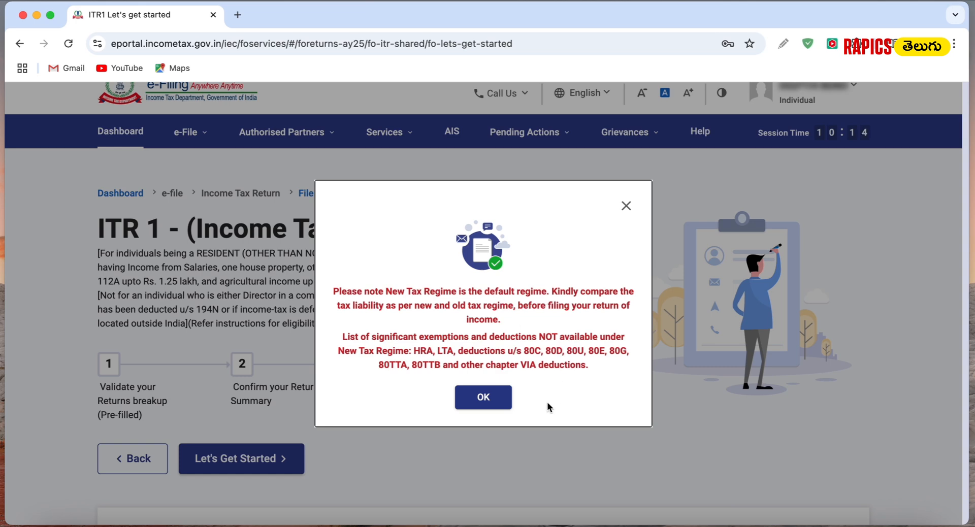
Acknowledge the tax regime notice and begin the return with "Taxable income is more than basic exemption limit" as the filing reason.
click(483, 397)
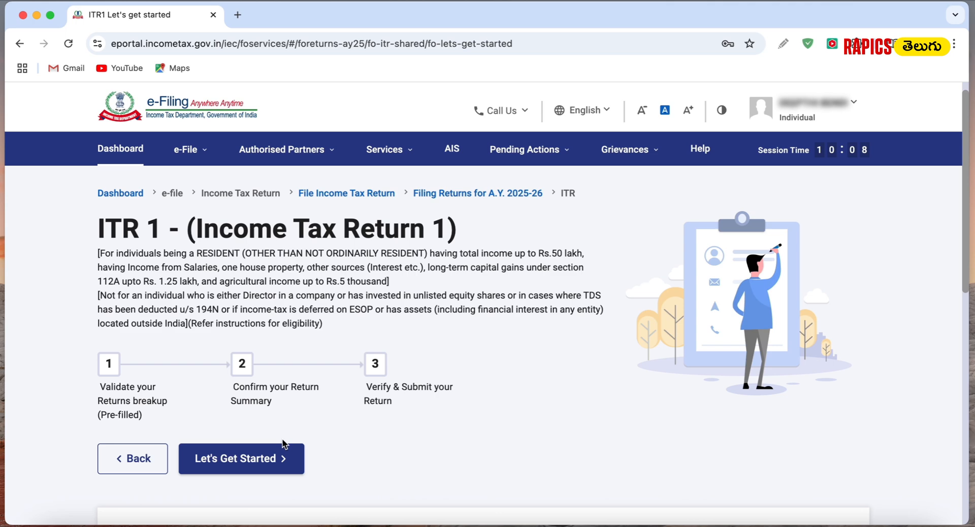
click(289, 459)
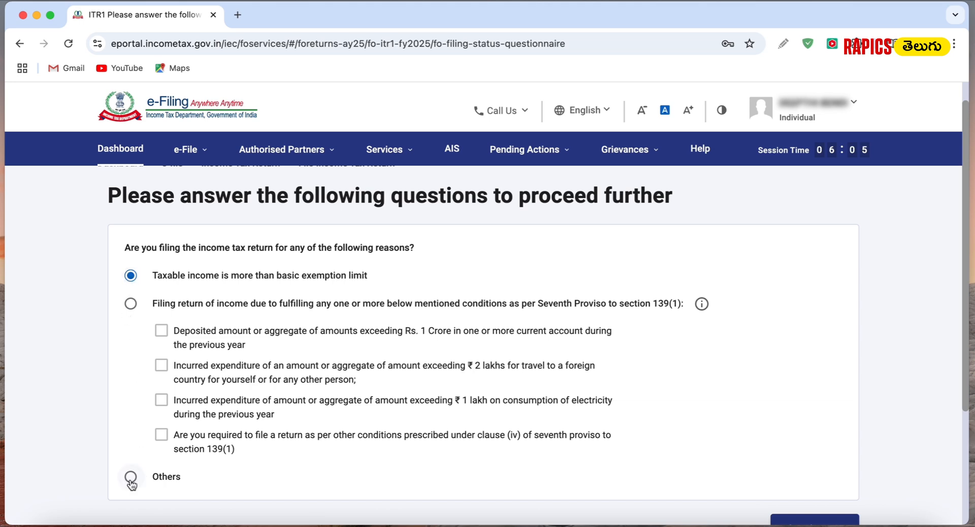
scroll(132, 485, down, 2)
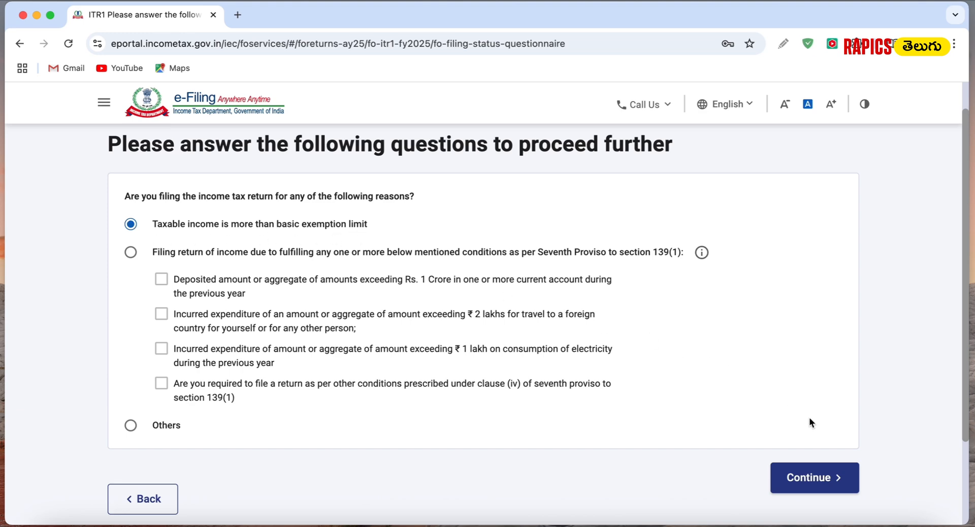
click(812, 473)
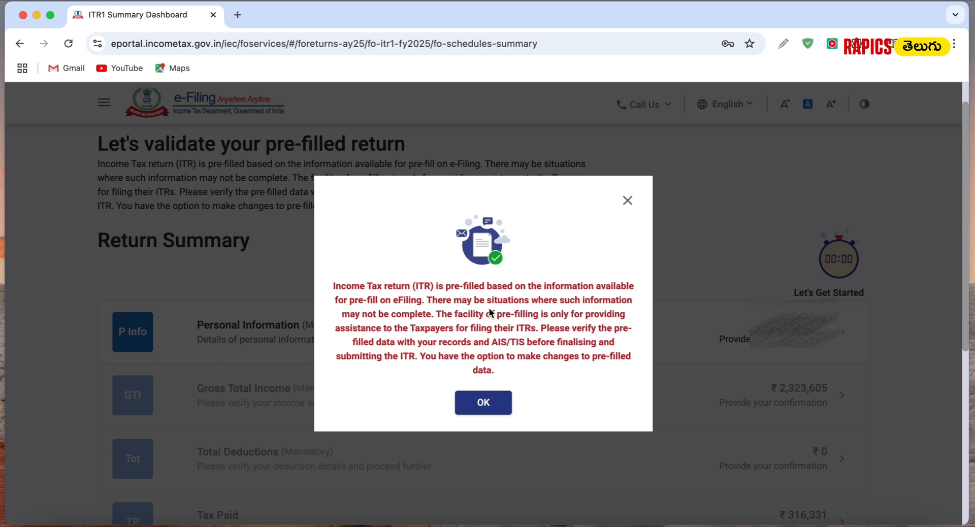
Acknowledge the pre-filled data notice and open the Personal Information section of the return summary.
click(484, 402)
scroll(913, 322, down, 3)
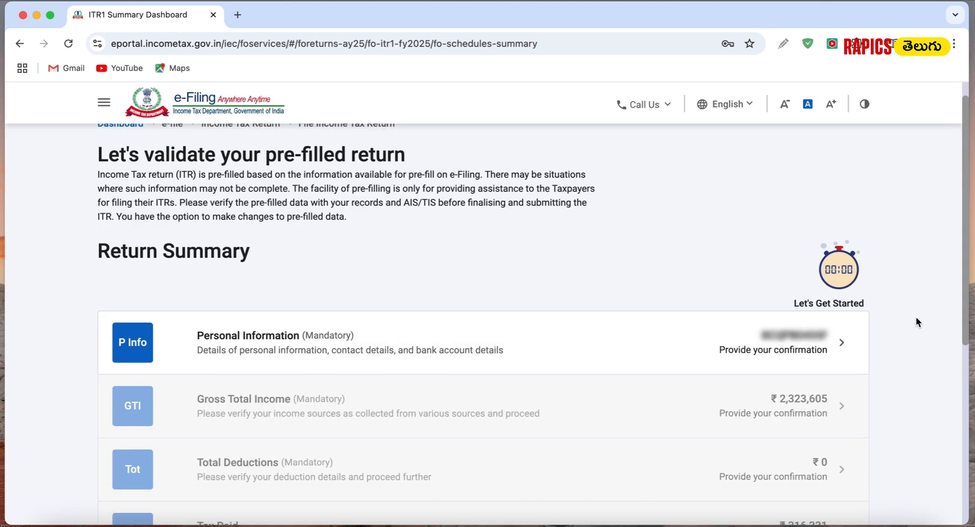
scroll(918, 322, down, 2)
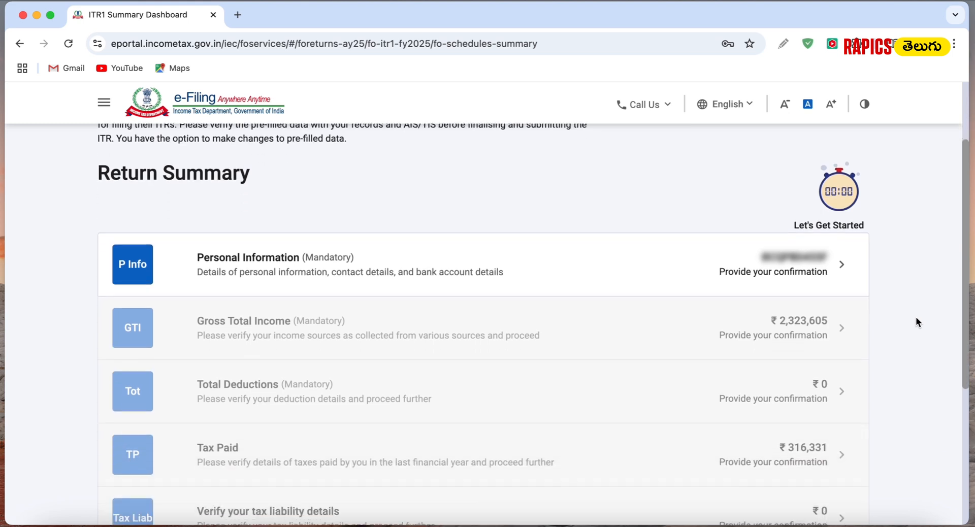
scroll(917, 322, down, 1)
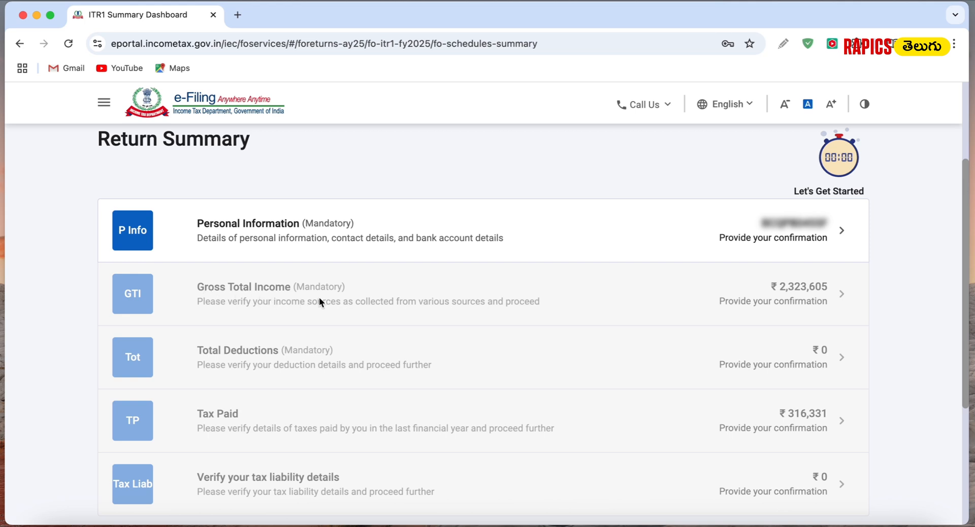
scroll(483, 319, down, 1)
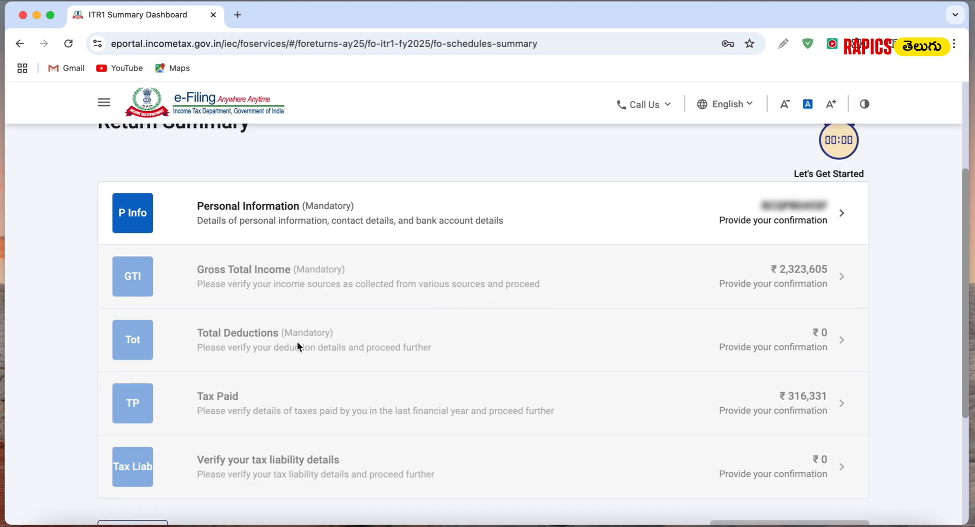
scroll(332, 352, down, 1)
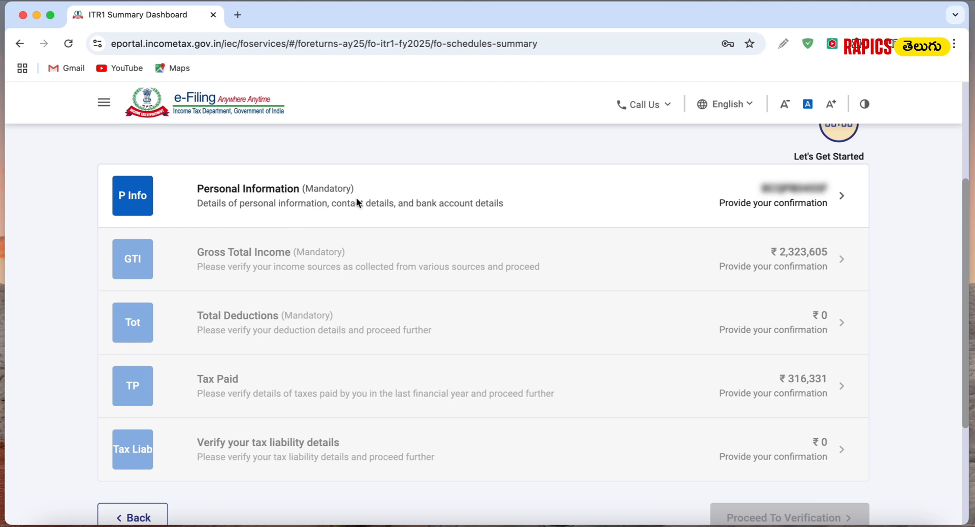
click(478, 199)
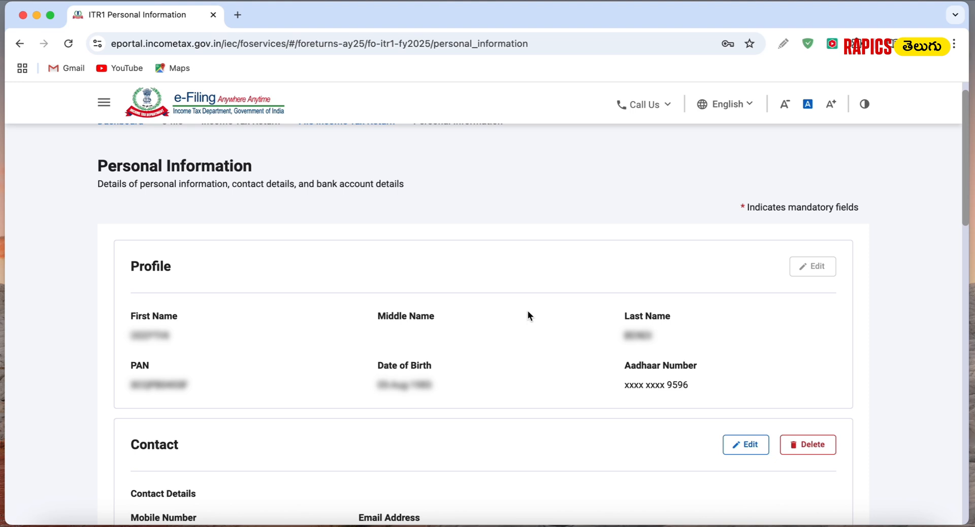
Review the pre-filled profile and contact details in Personal Information.
scroll(524, 285, down, 3)
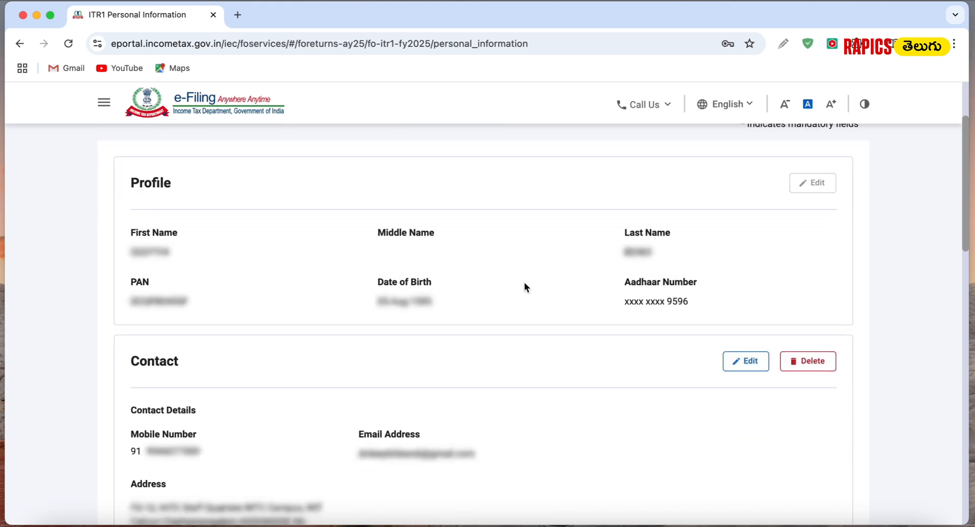
scroll(524, 285, down, 4)
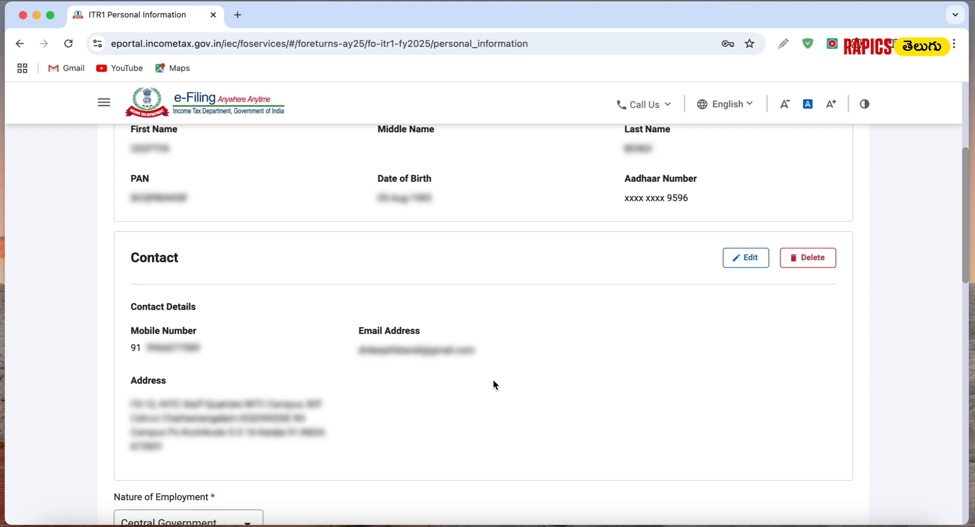
scroll(592, 335, down, 3)
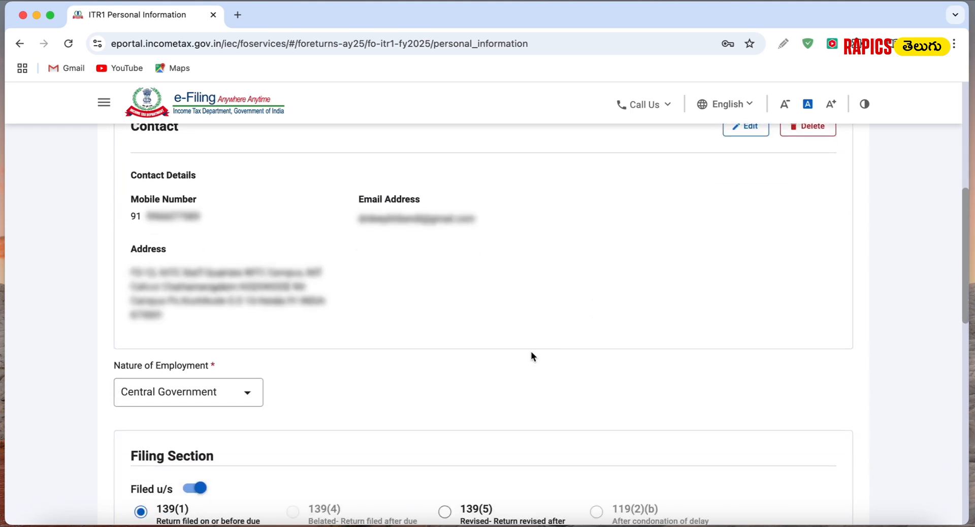
scroll(290, 326, down, 1)
Look through the available Nature of Employment options without choosing a different one.
click(241, 352)
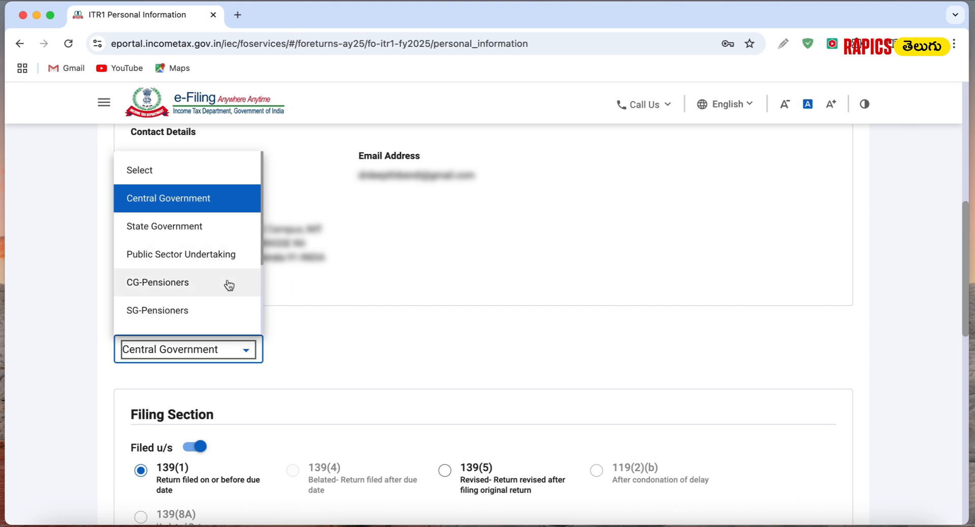
scroll(224, 284, down, 1)
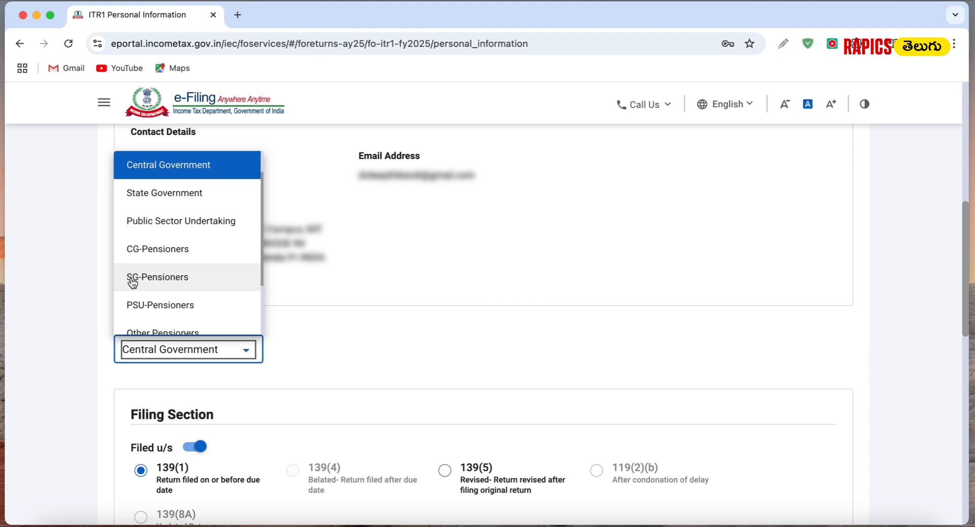
scroll(249, 301, down, 1)
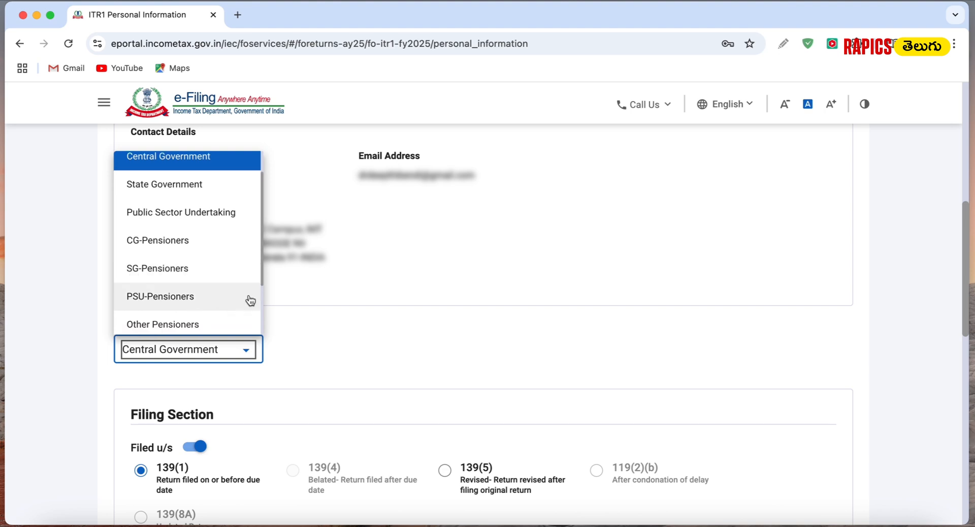
scroll(236, 303, down, 1)
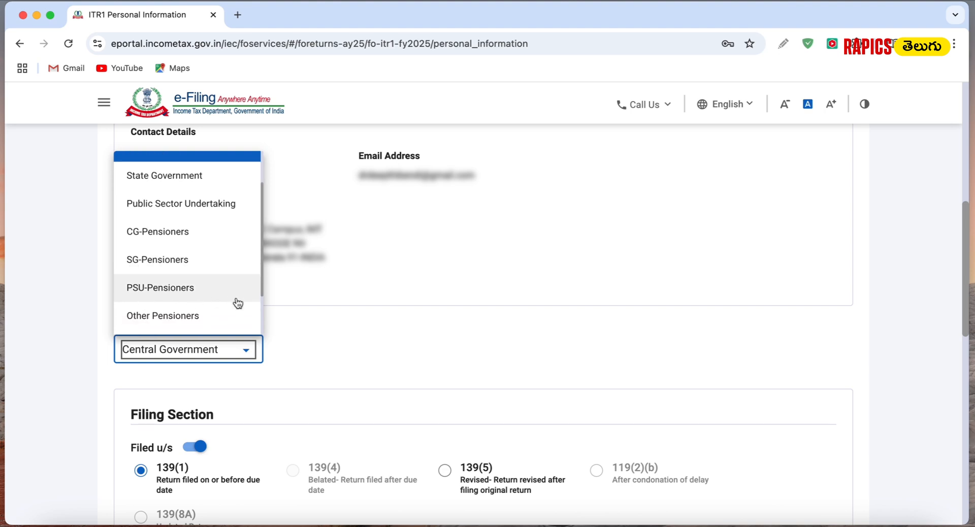
scroll(215, 308, down, 1)
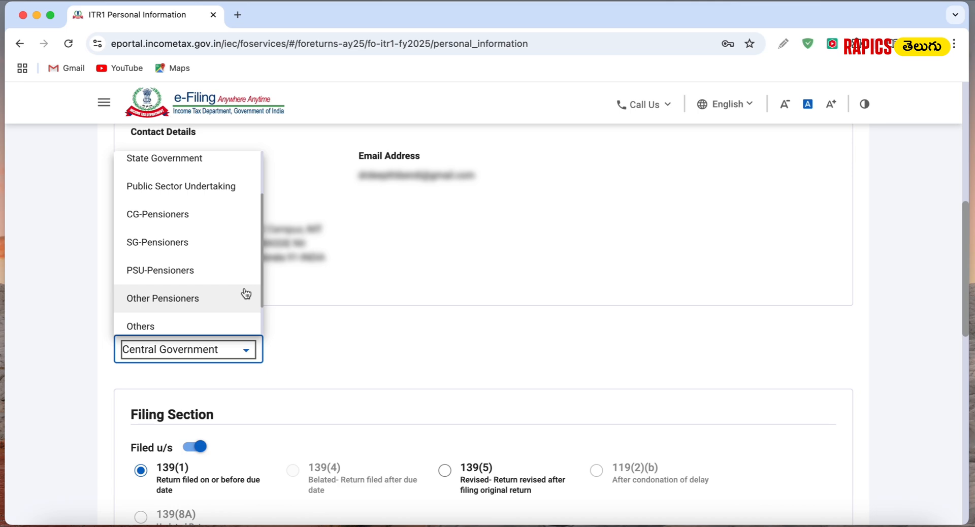
scroll(245, 294, down, 1)
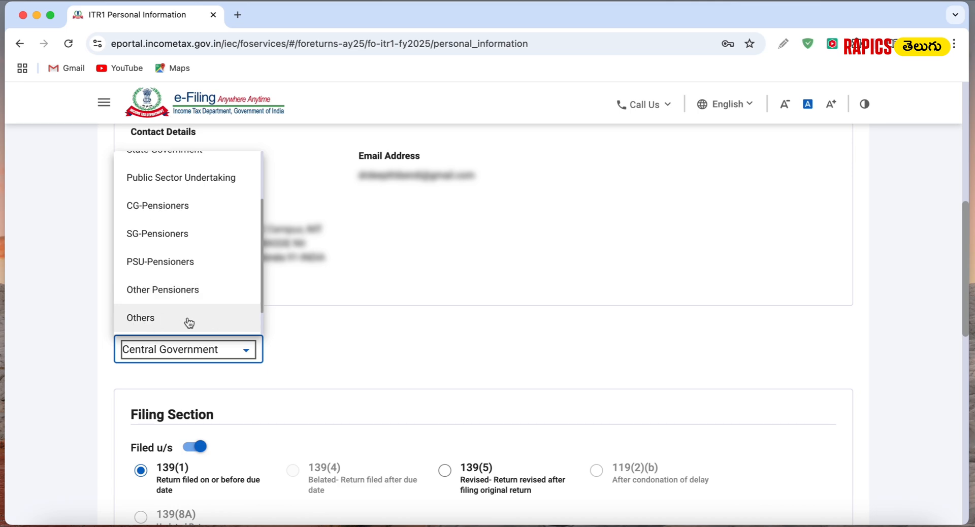
click(266, 329)
Check the filing section, the answer on opting out of the new tax regime and confirm the Personal Information section.
scroll(431, 339, down, 5)
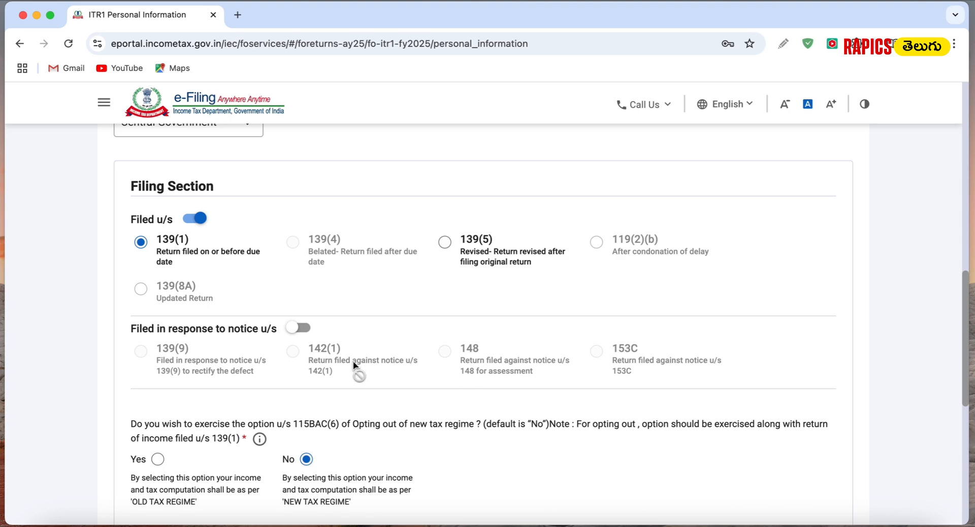
scroll(155, 215, down, 4)
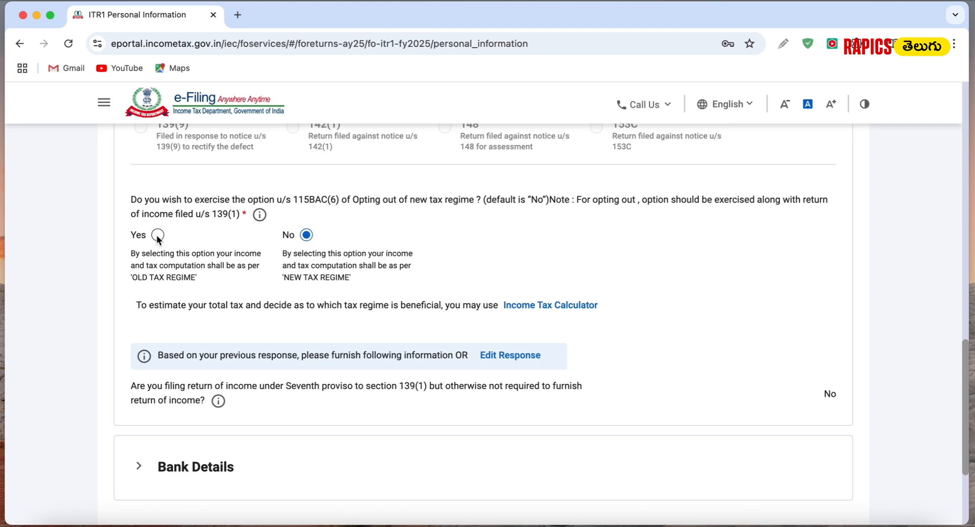
scroll(439, 227, down, 1)
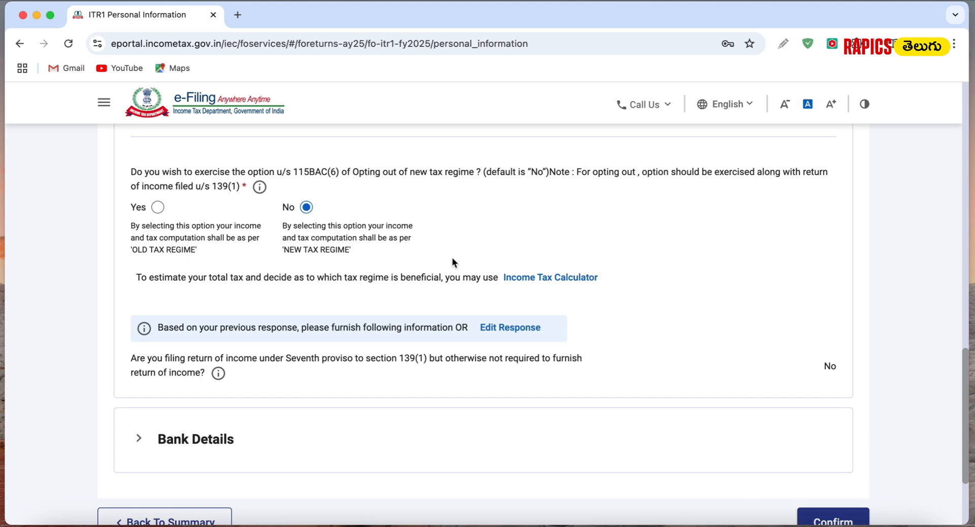
scroll(425, 274, down, 3)
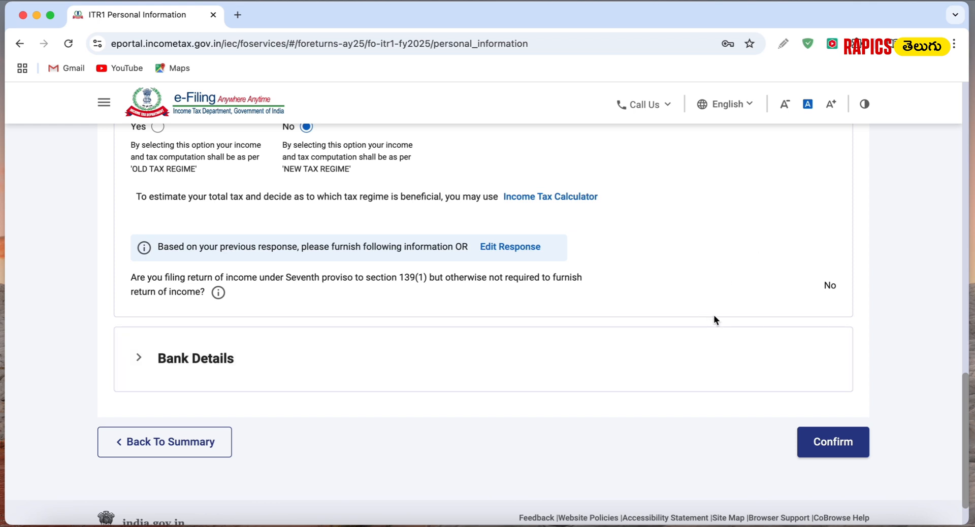
click(816, 443)
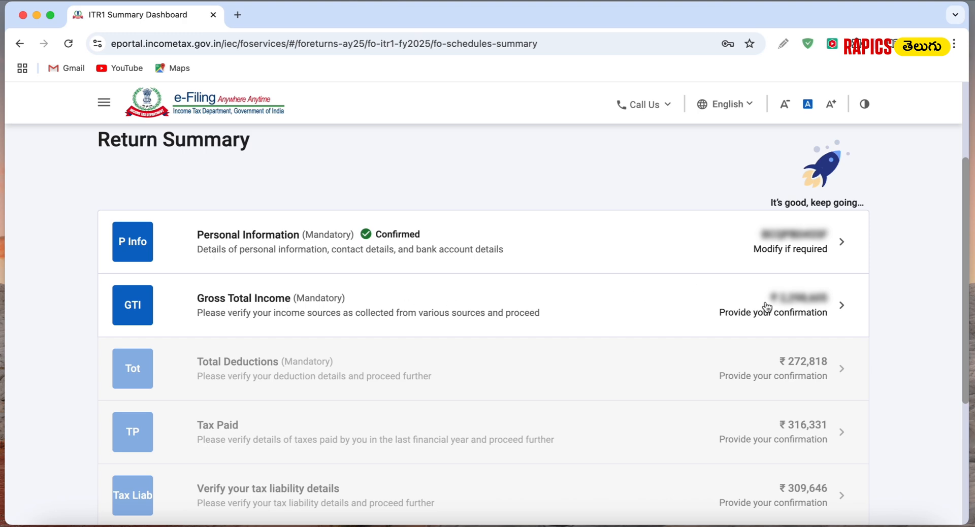
Open the Gross Total Income section and examine its salary, house property, borrowed capital interest and exempt income entries.
click(783, 314)
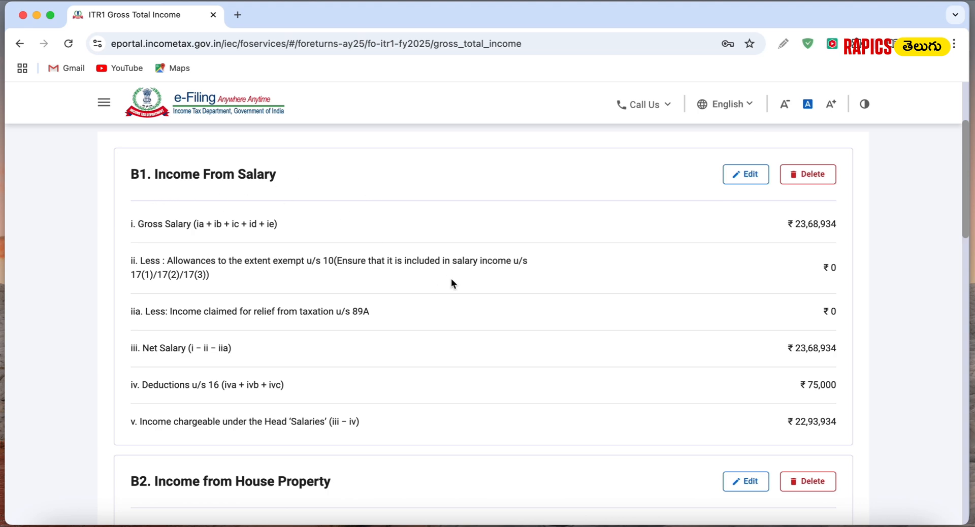
scroll(454, 283, down, 5)
scroll(498, 259, down, 6)
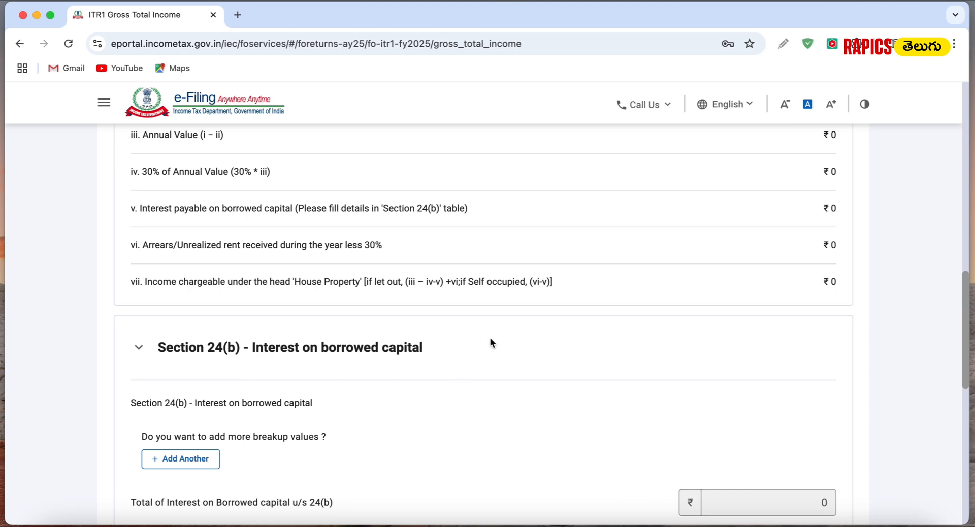
scroll(503, 300, down, 5)
scroll(455, 338, down, 4)
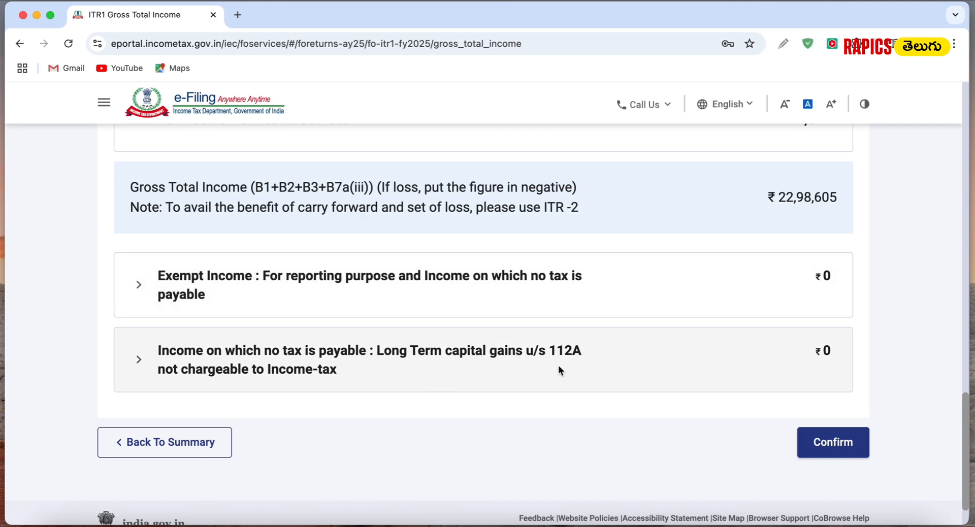
Open B1. Income From Salary for editing and examine its section 17 salary breakup and exempt allowances.
scroll(559, 366, down, 1)
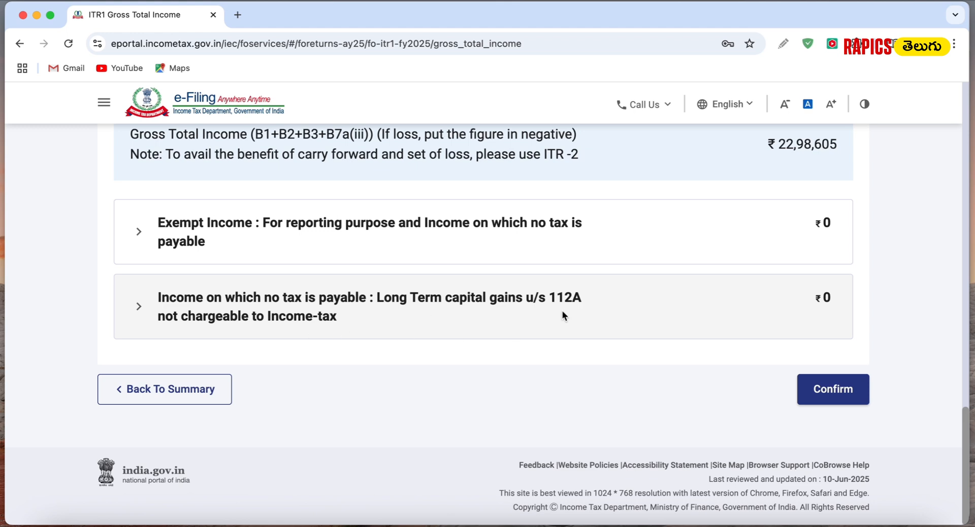
scroll(922, 341, up, 5)
scroll(922, 347, up, 10)
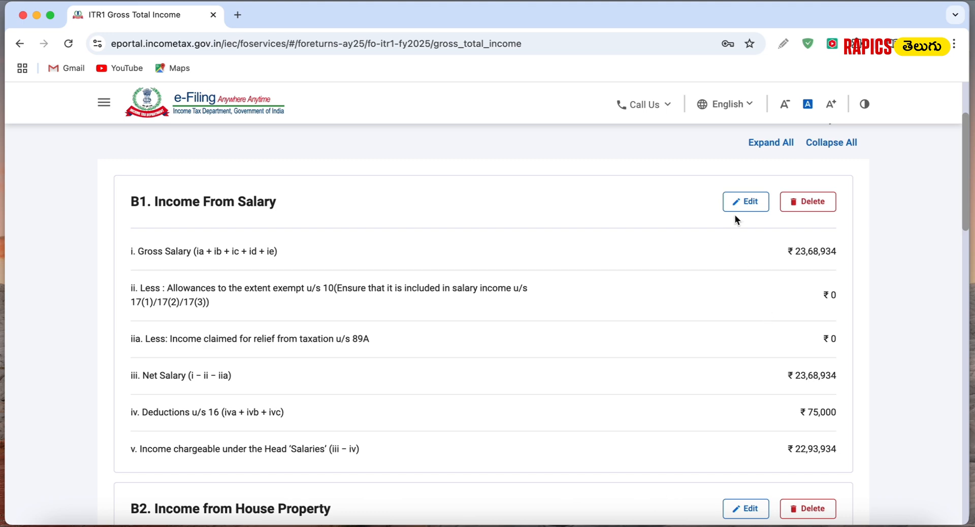
click(745, 202)
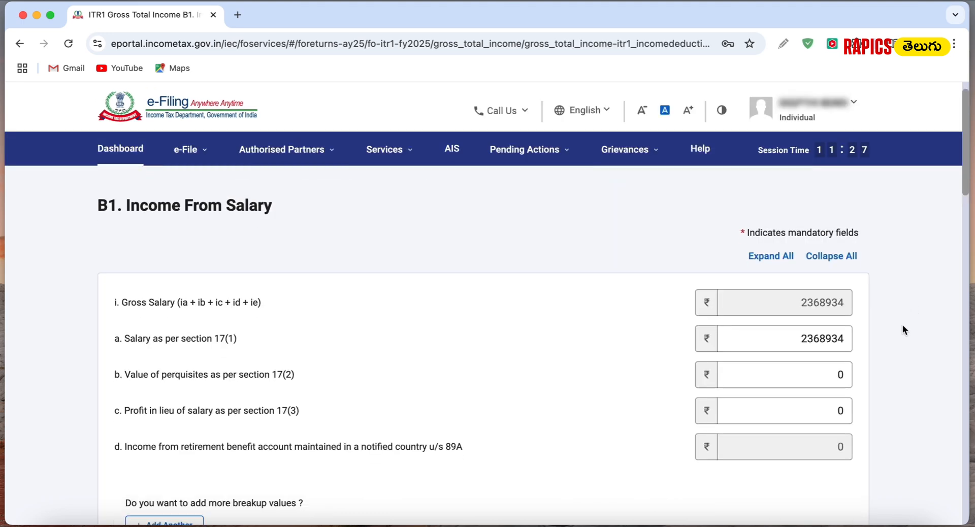
scroll(903, 324, down, 3)
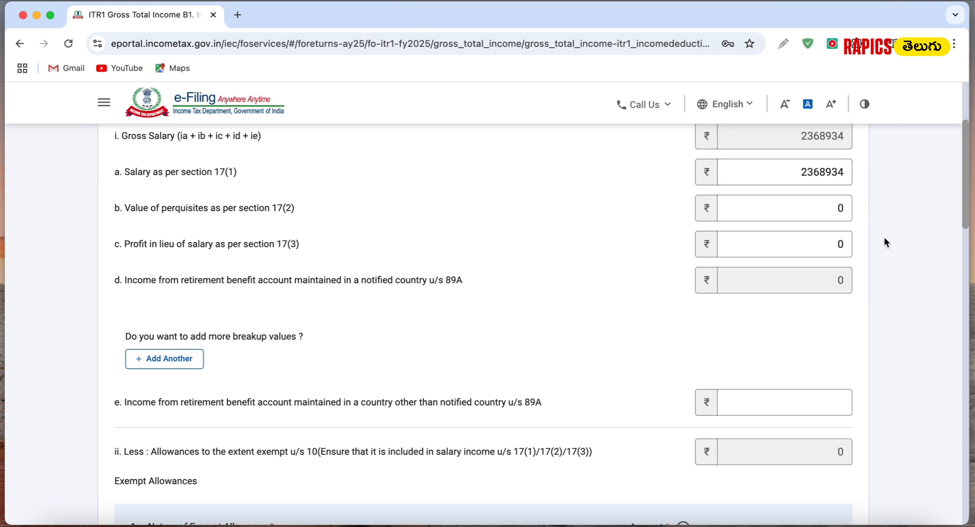
scroll(510, 251, down, 5)
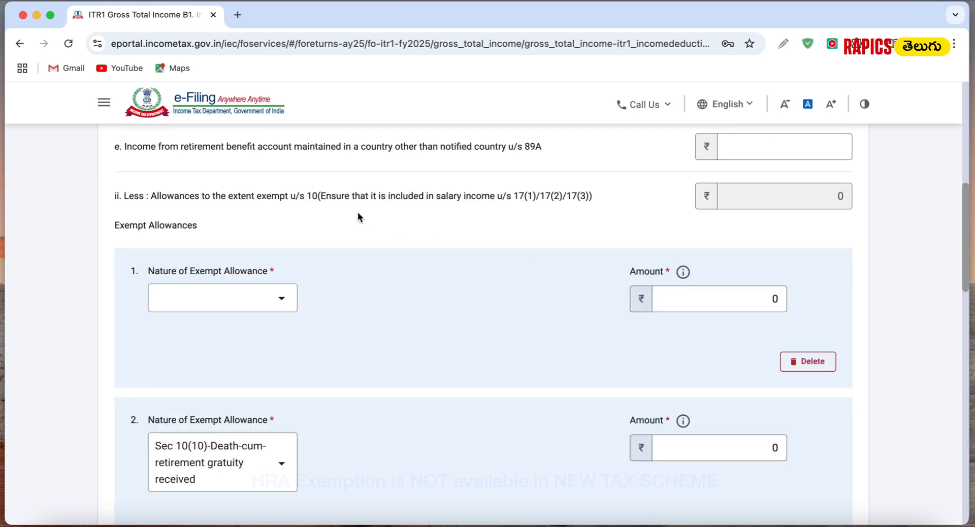
Look through the Nature of Exempt Allowance options of the first allowance entry without choosing one.
click(281, 298)
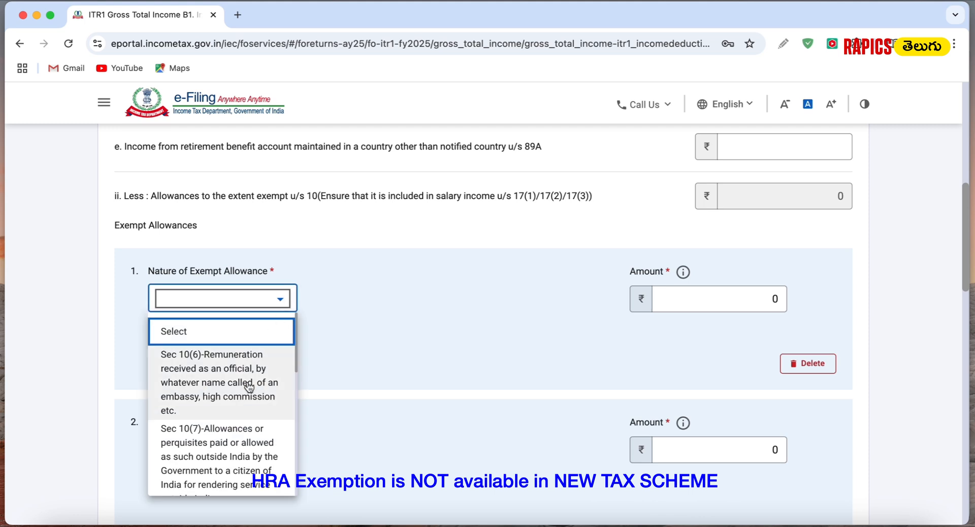
scroll(247, 406, down, 3)
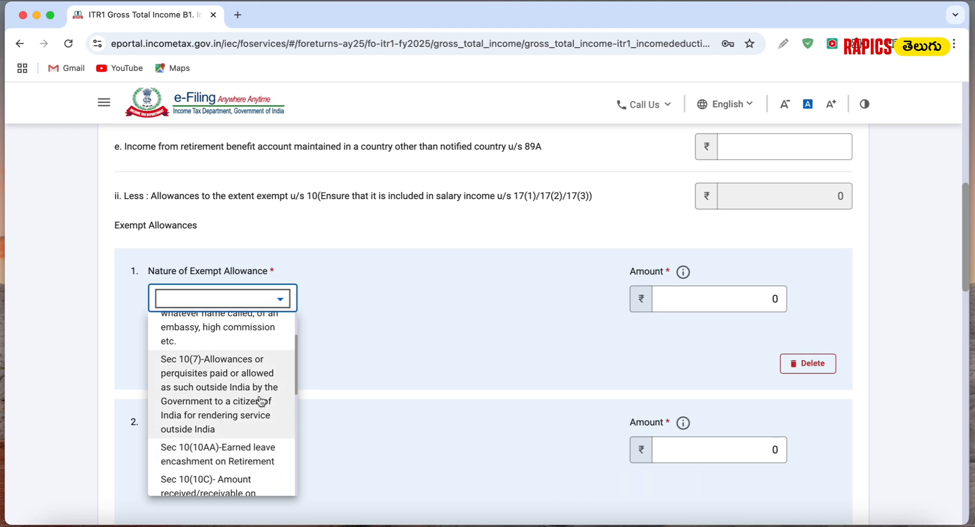
scroll(264, 401, down, 1)
click(524, 306)
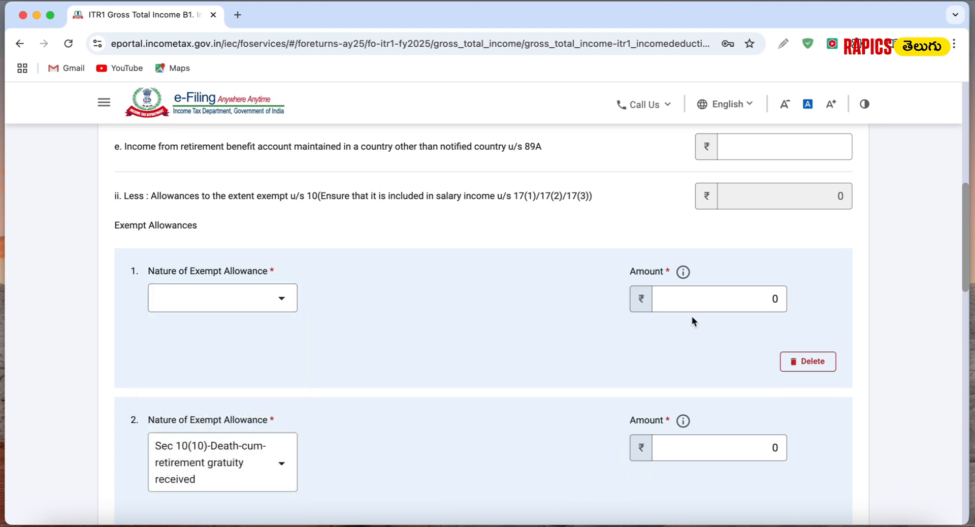
click(758, 298)
scroll(576, 312, down, 1)
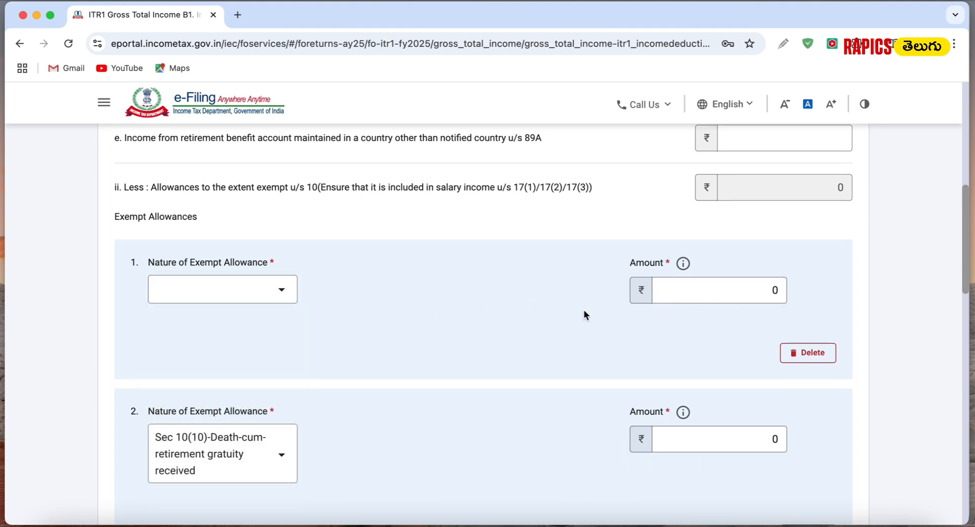
Delete the zero-amount exempt allowance entries, recheck the salary and deduction fields, and save the Income From Salary details.
click(809, 352)
click(544, 351)
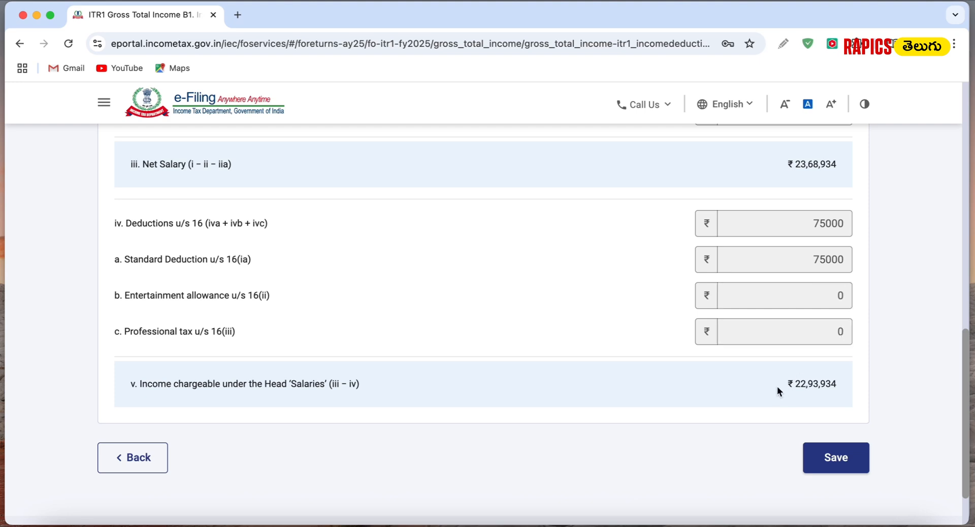
scroll(919, 356, up, 10)
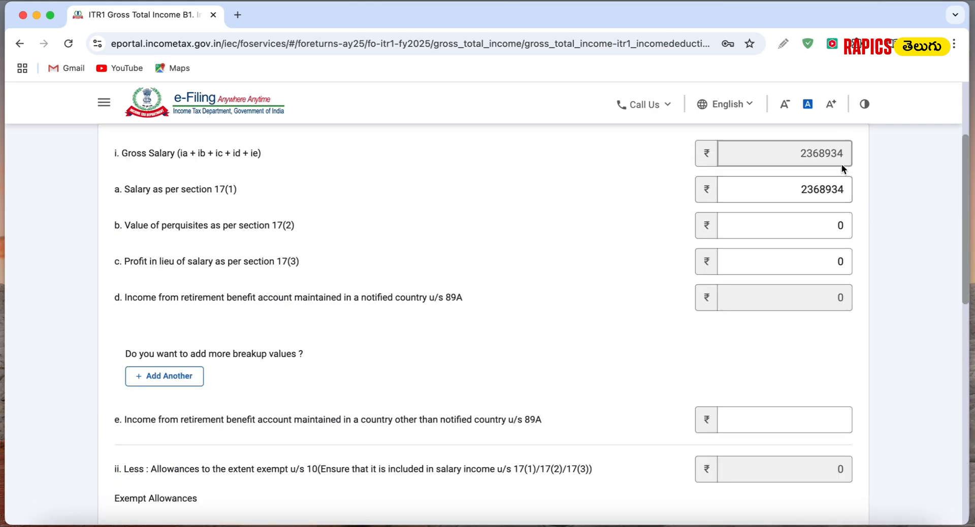
scroll(919, 361, down, 5)
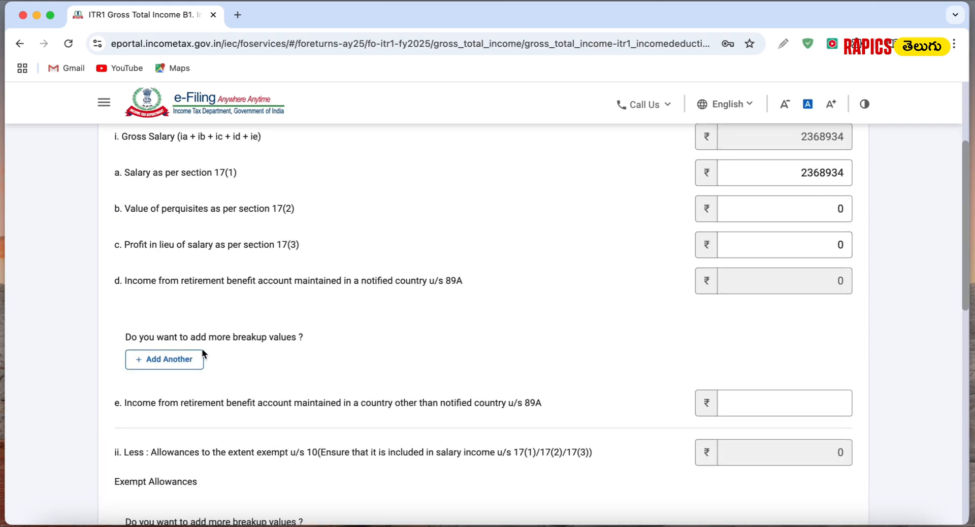
scroll(919, 358, down, 5)
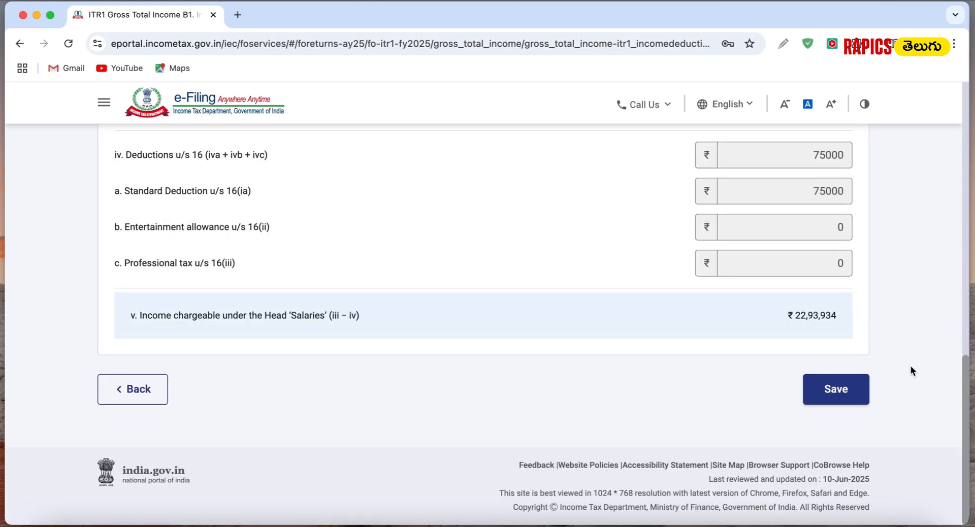
click(836, 392)
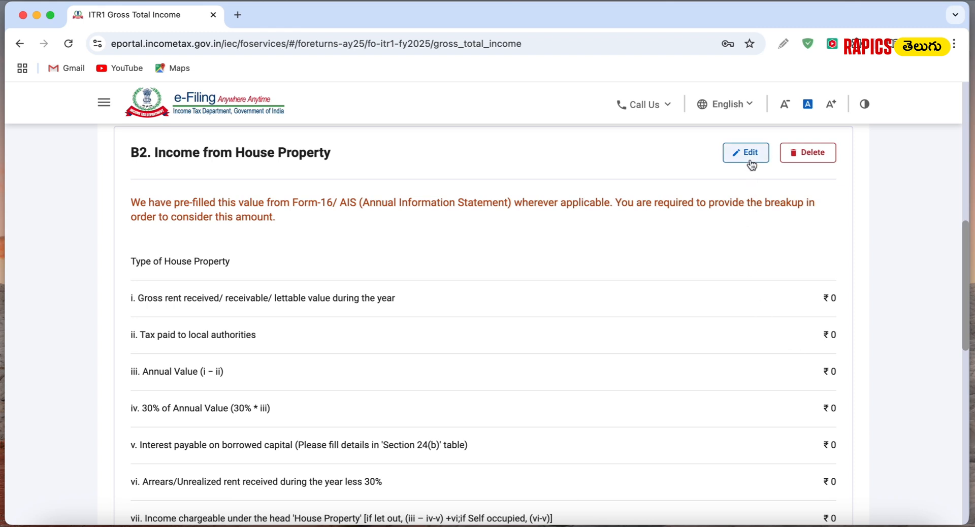
Examine the B2. Income from House Property entries and expand Section 24(b) - Interest on borrowed capital to review its contents.
scroll(747, 165, up, 1)
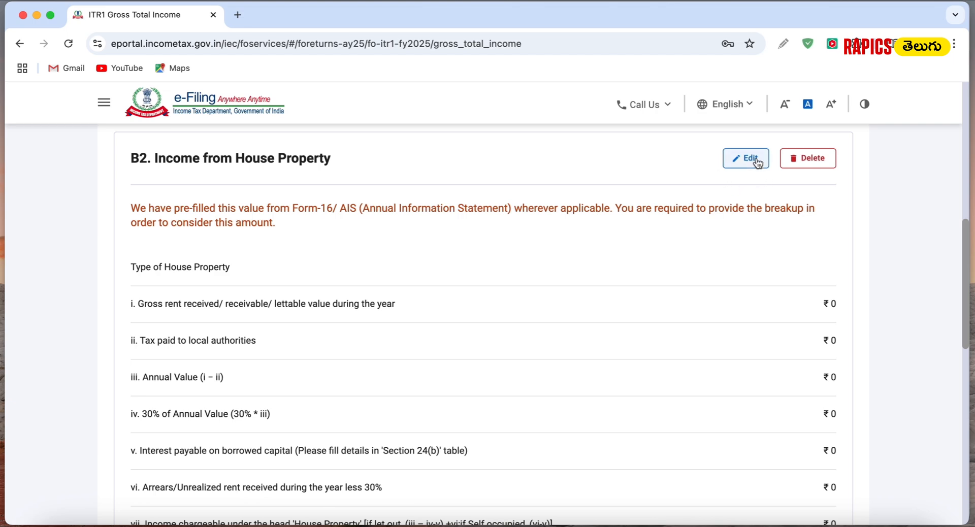
scroll(864, 276, down, 3)
scroll(864, 276, down, 4)
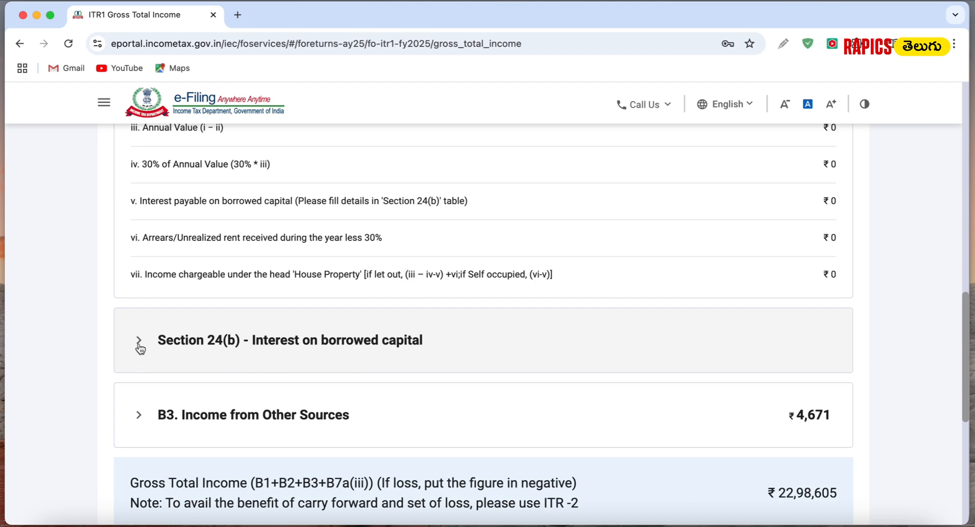
scroll(420, 304, up, 4)
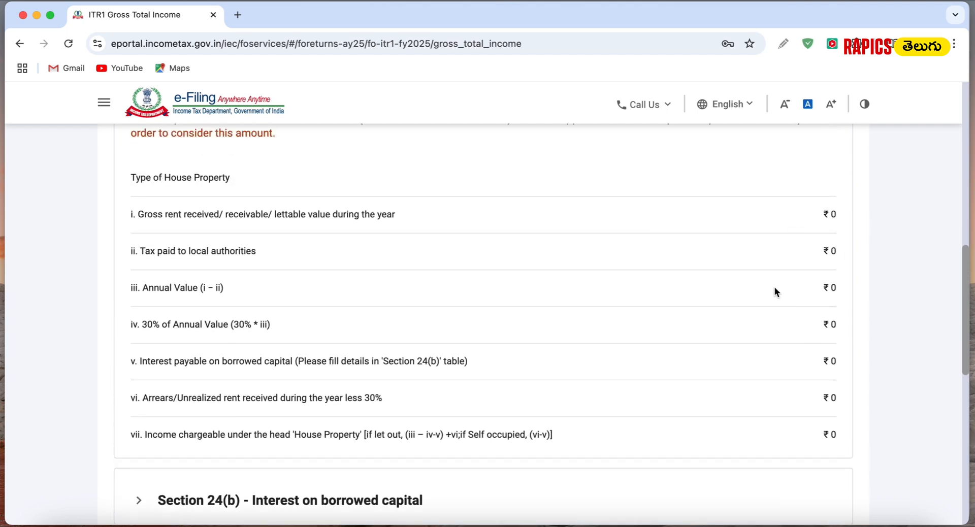
scroll(775, 294, up, 2)
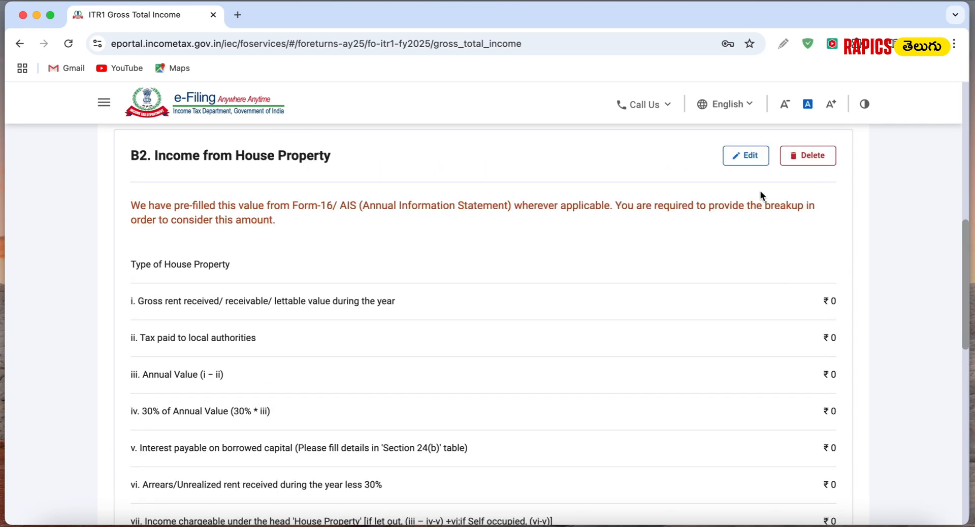
scroll(751, 338, down, 7)
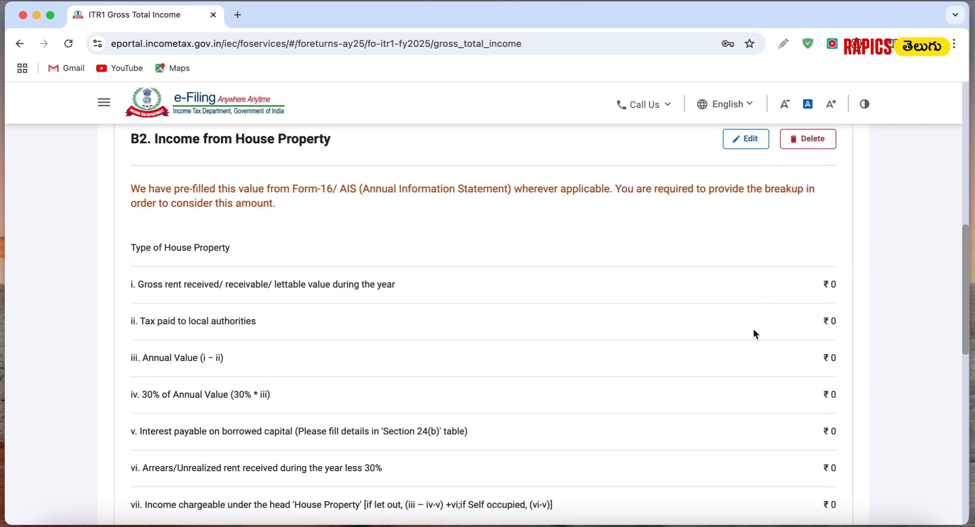
click(140, 291)
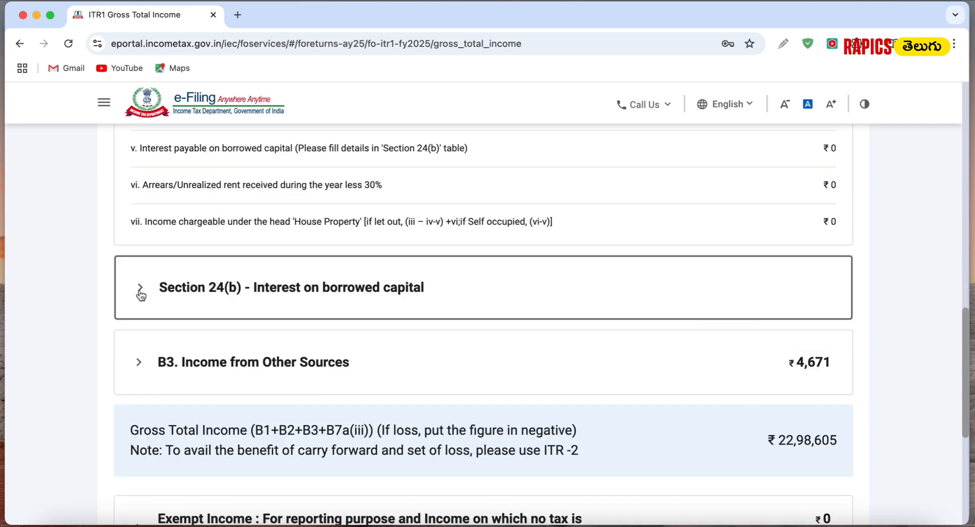
click(141, 292)
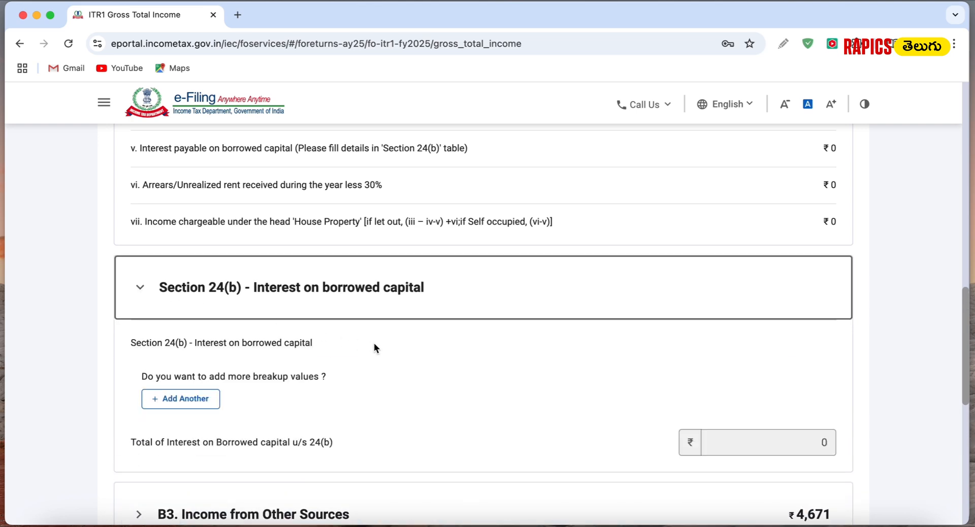
scroll(779, 380, up, 7)
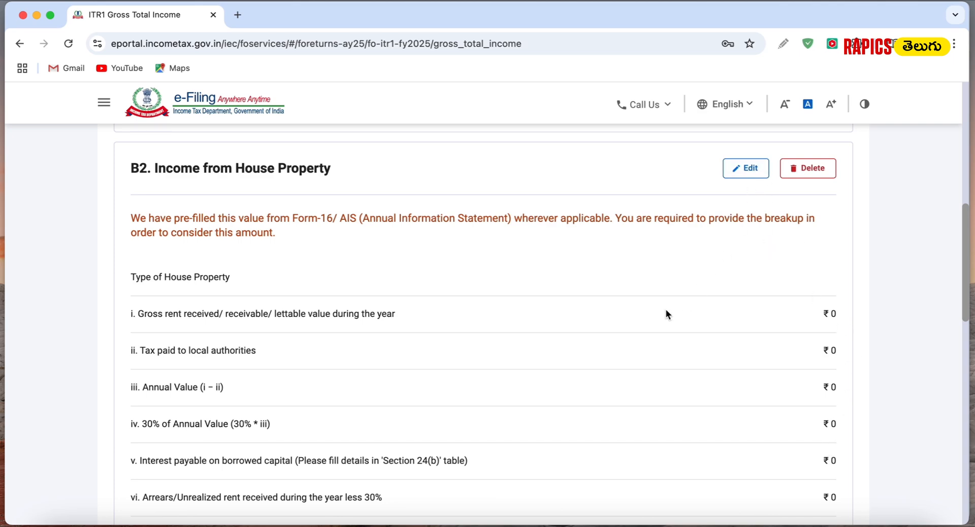
scroll(663, 325, down, 5)
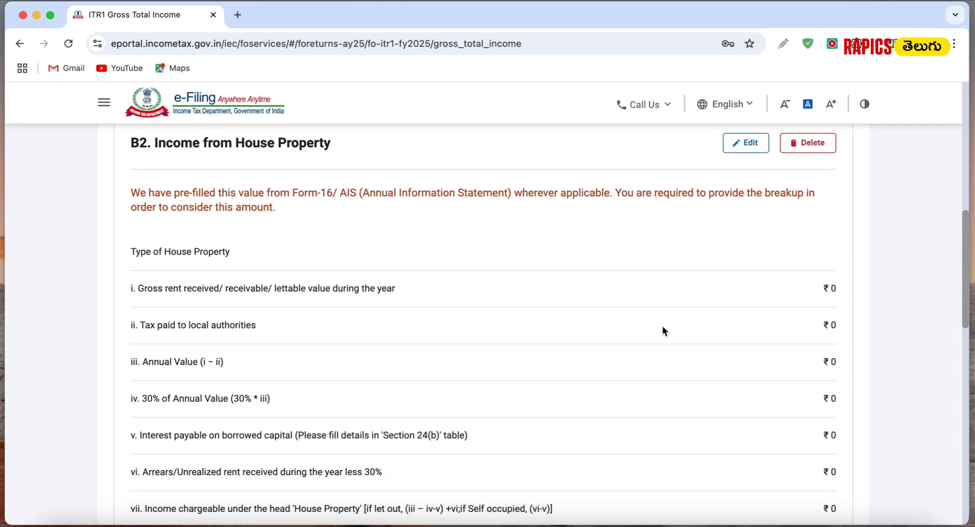
scroll(432, 368, down, 1)
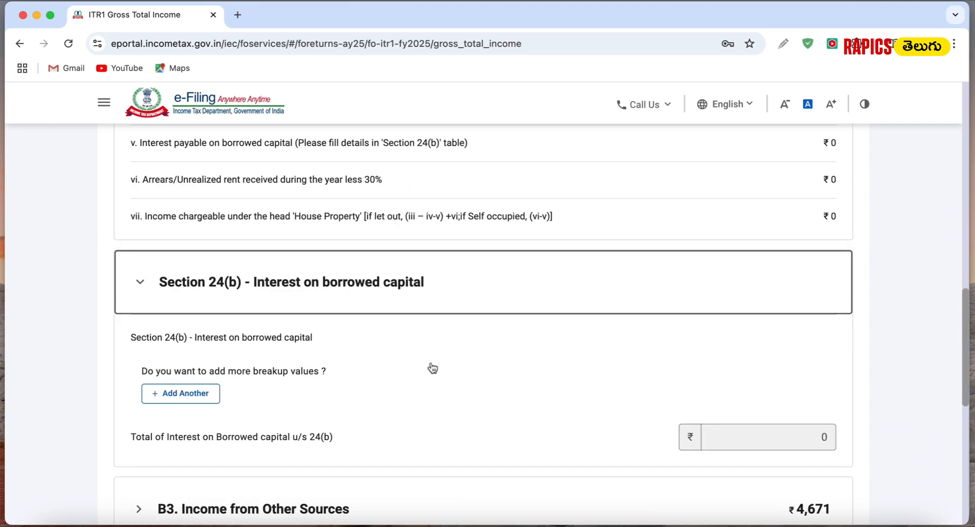
Open a new Section 24(b) loan entry, review its Loan taken from options and required fields, and return without saving.
click(205, 399)
scroll(398, 321, down, 2)
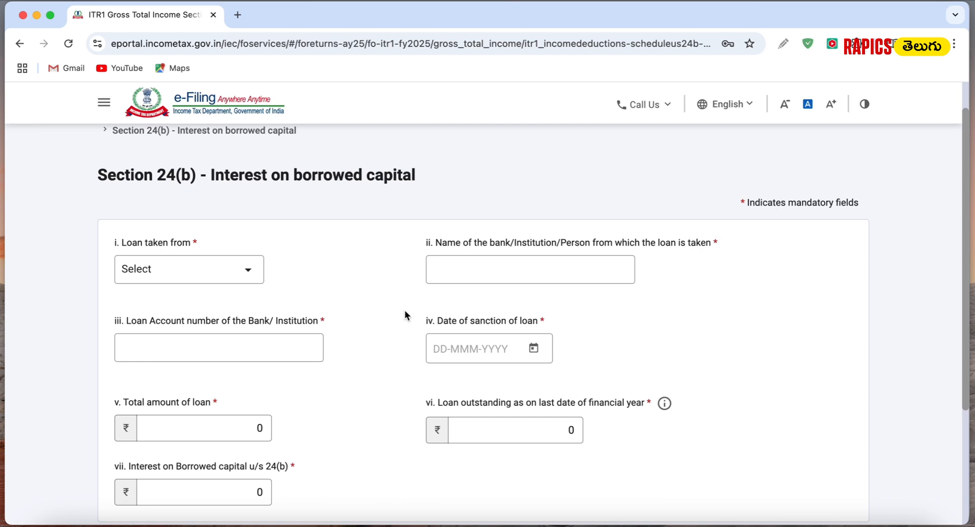
scroll(440, 298, down, 1)
click(236, 261)
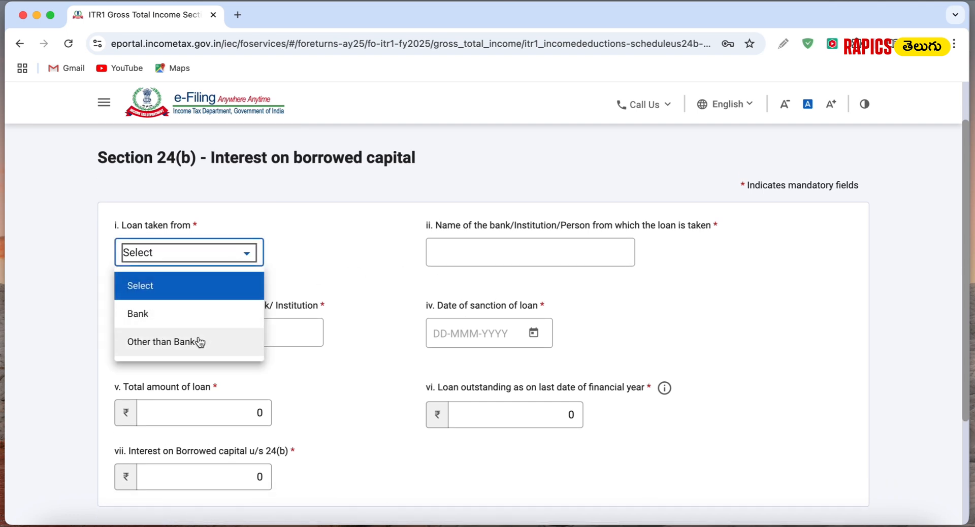
click(330, 251)
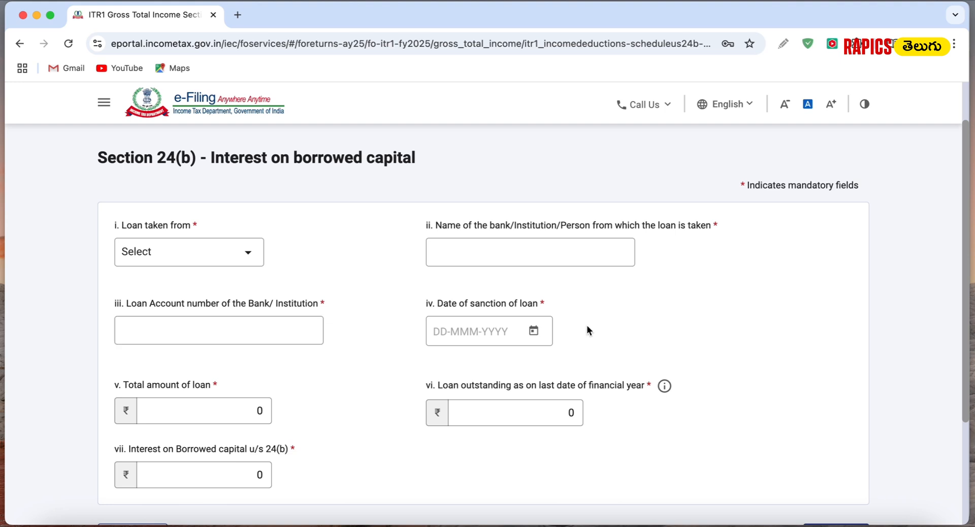
scroll(655, 328, down, 2)
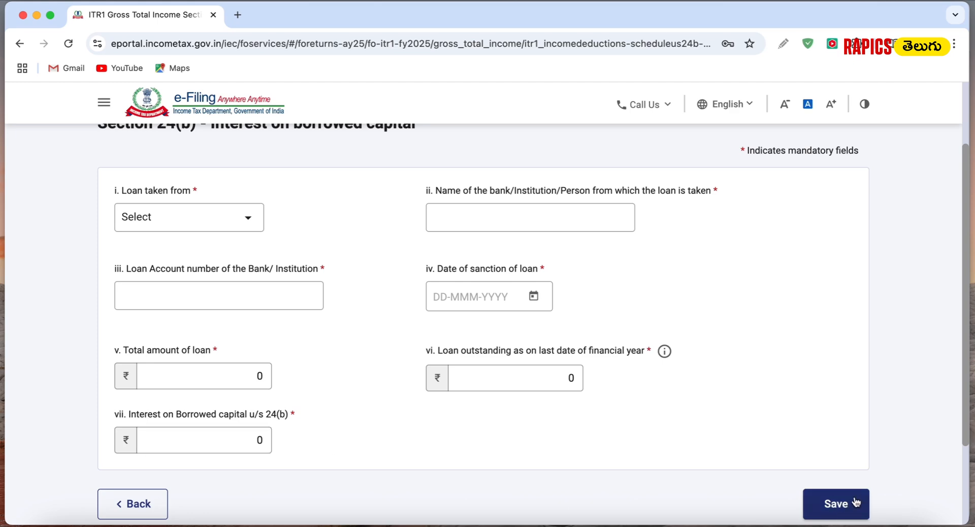
click(138, 504)
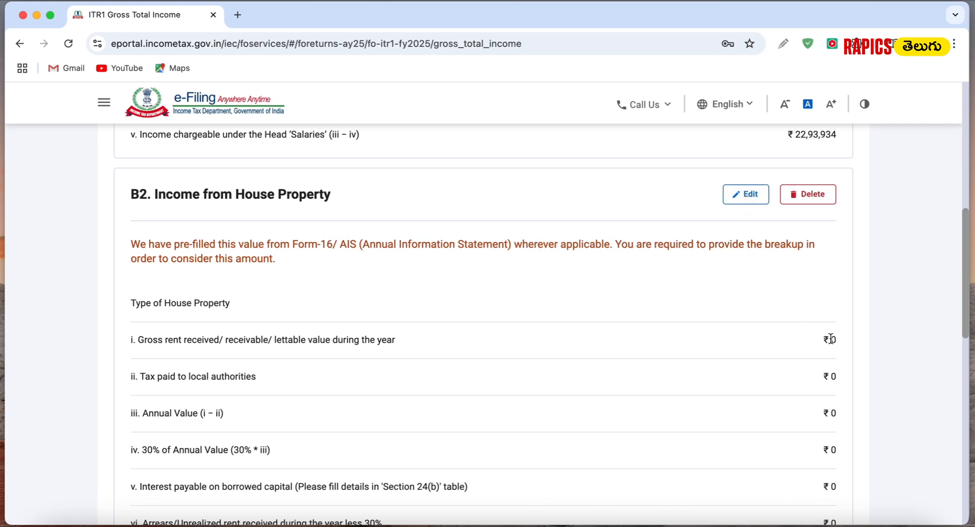
Open B2. Income from House Property for editing and set the Type of House Property to Let Out.
scroll(852, 319, down, 2)
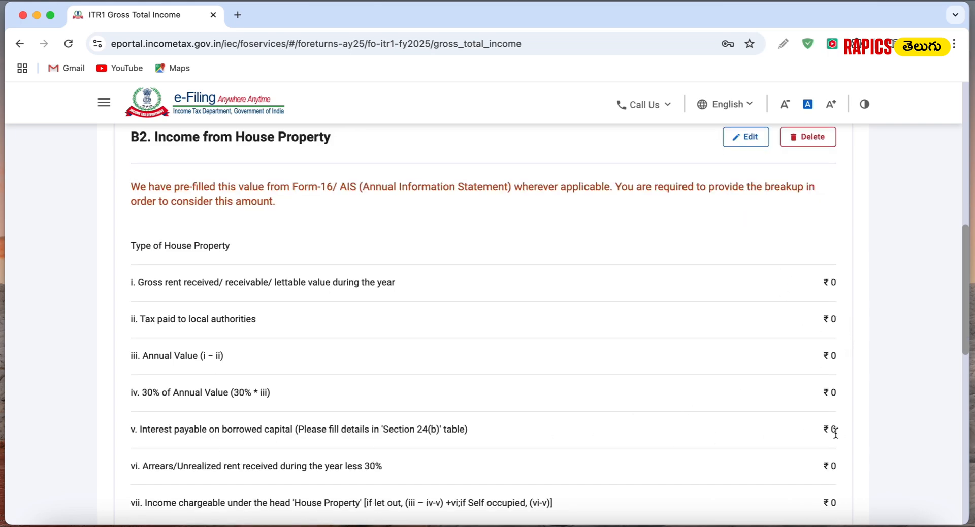
scroll(860, 344, up, 1)
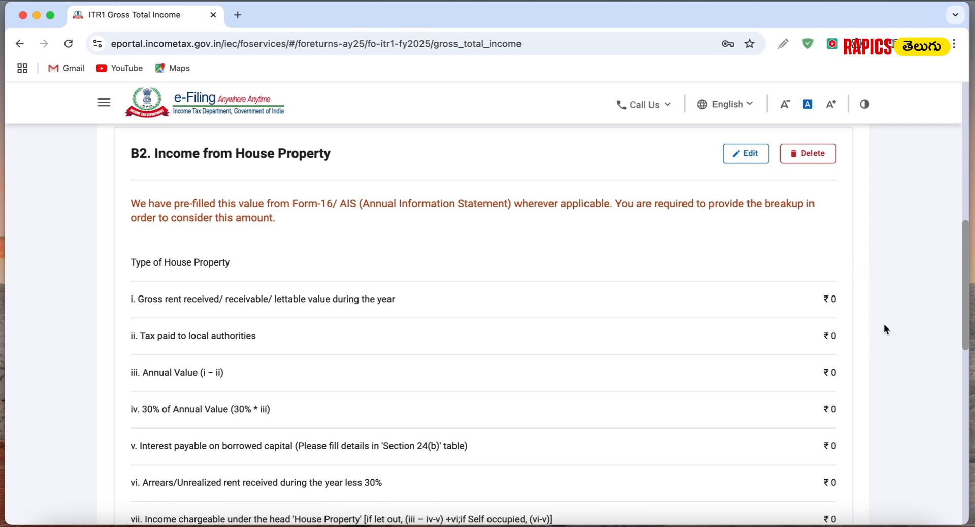
click(752, 162)
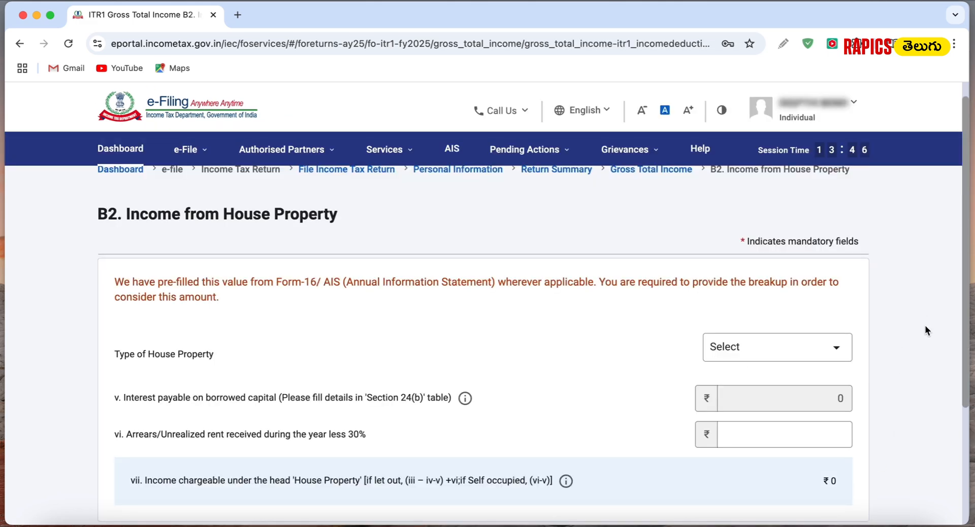
click(815, 350)
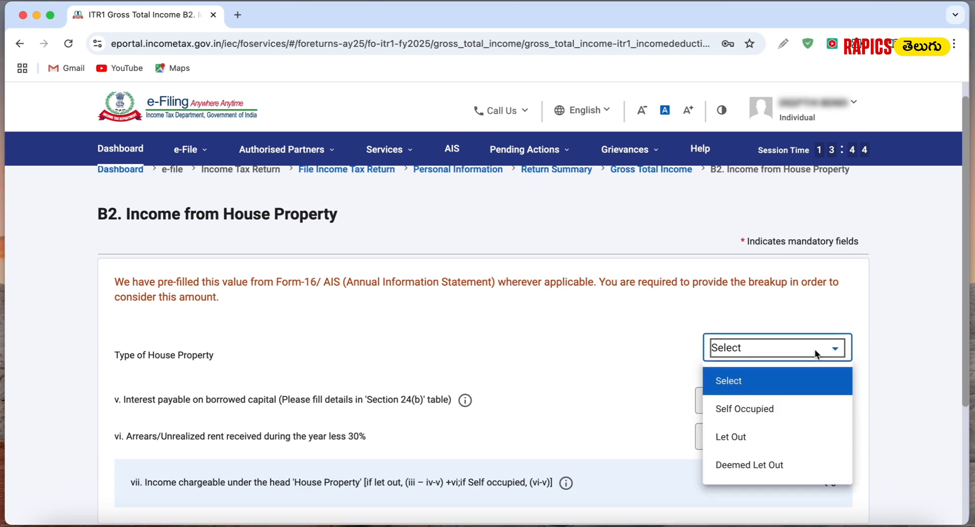
click(757, 442)
scroll(922, 355, down, 3)
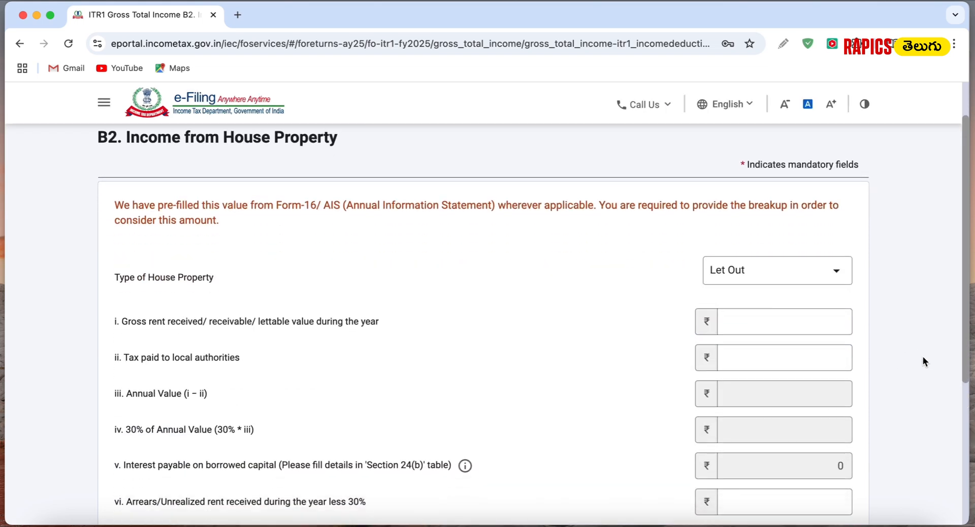
Enter 10000 as the gross rent received and review the calculated house property income, leaving the local authority tax blank.
click(784, 316)
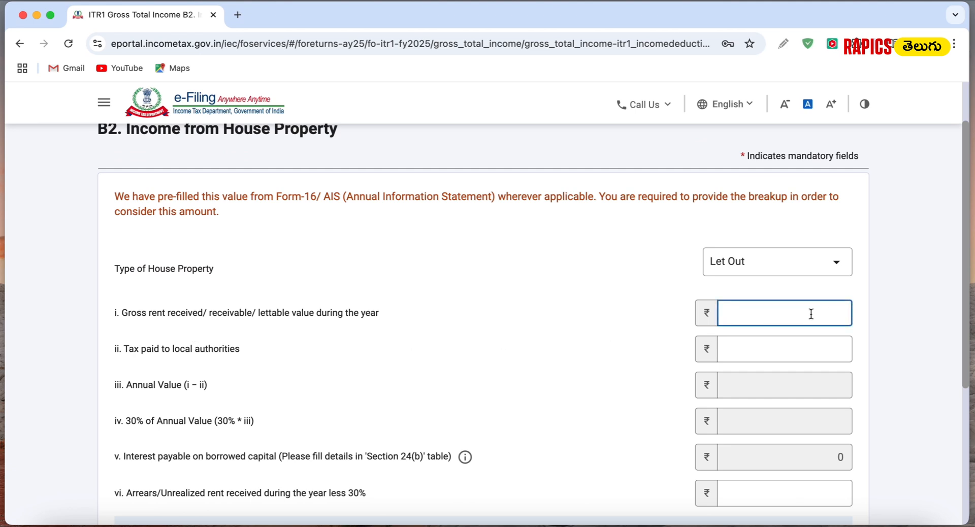
text(10000)
click(871, 326)
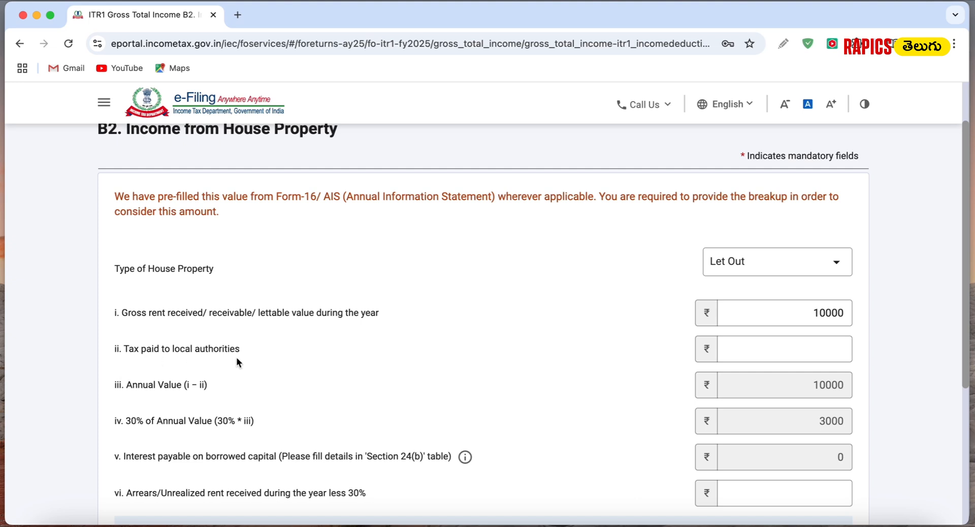
click(832, 350)
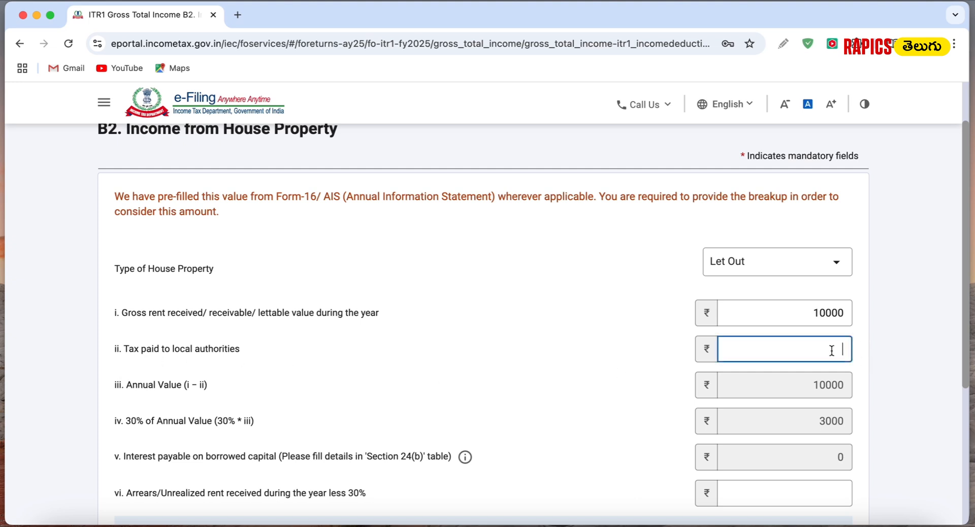
scroll(129, 382, down, 3)
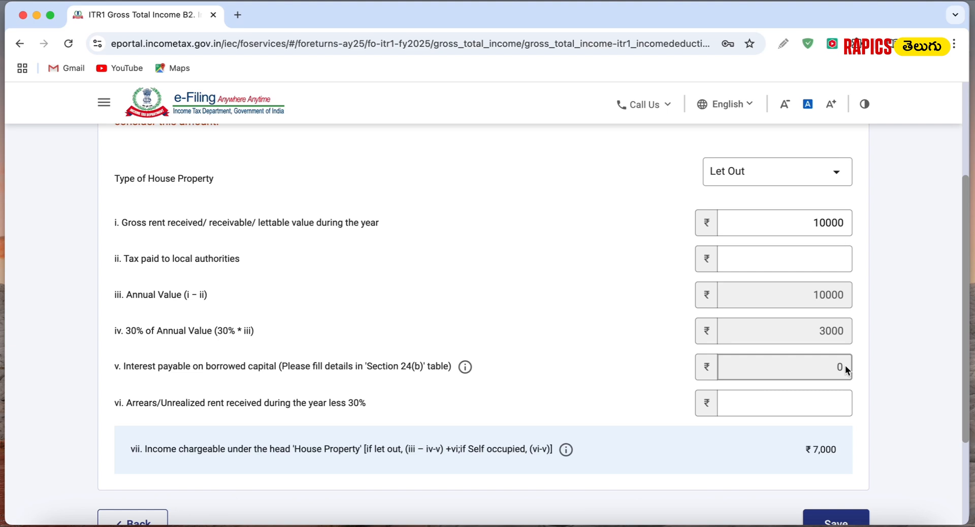
scroll(733, 181, down, 1)
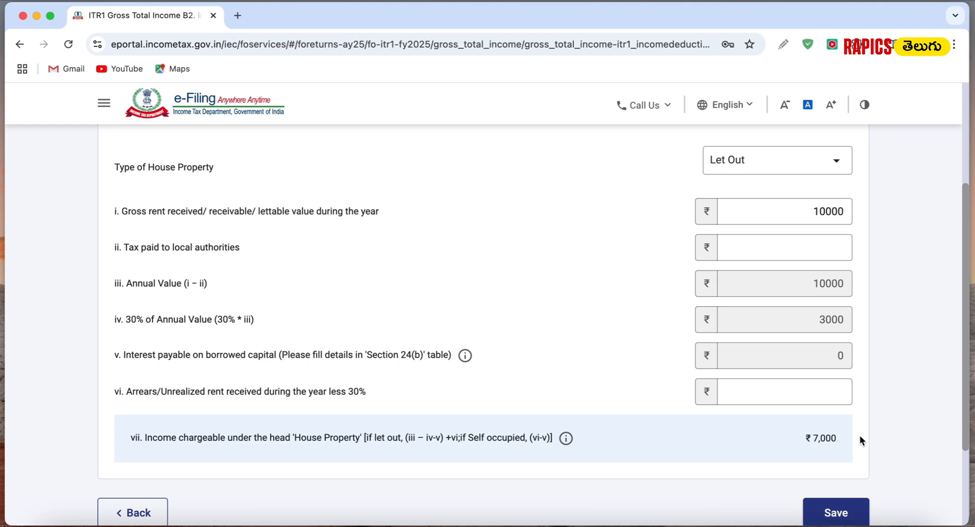
scroll(865, 225, up, 1)
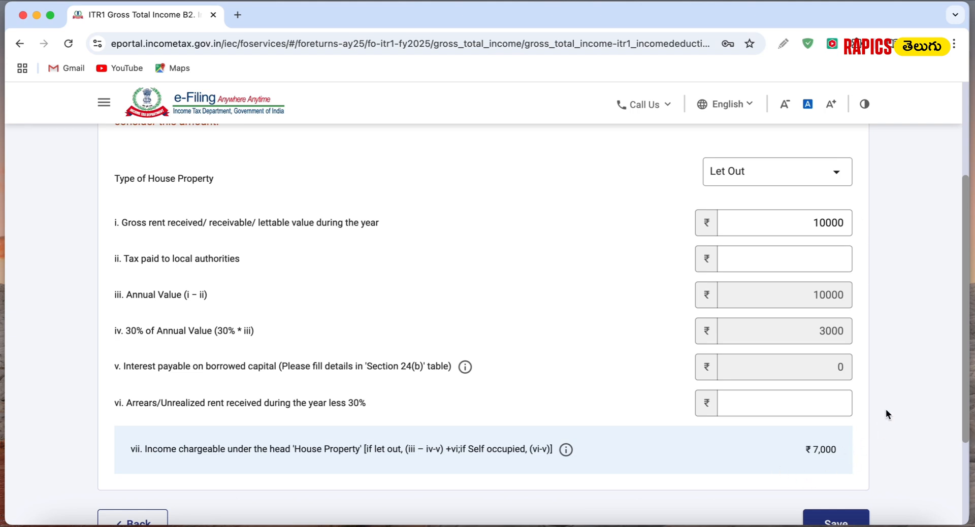
scroll(886, 409, down, 2)
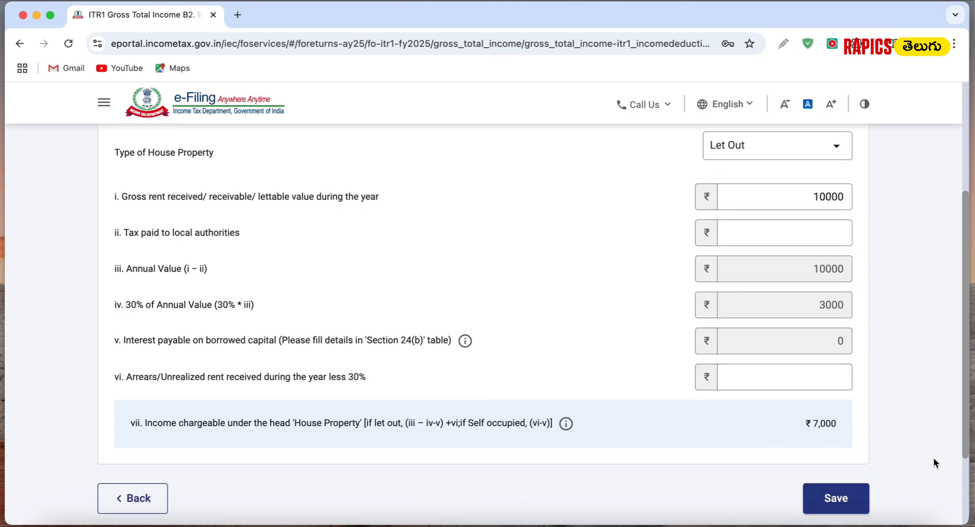
scroll(897, 437, up, 1)
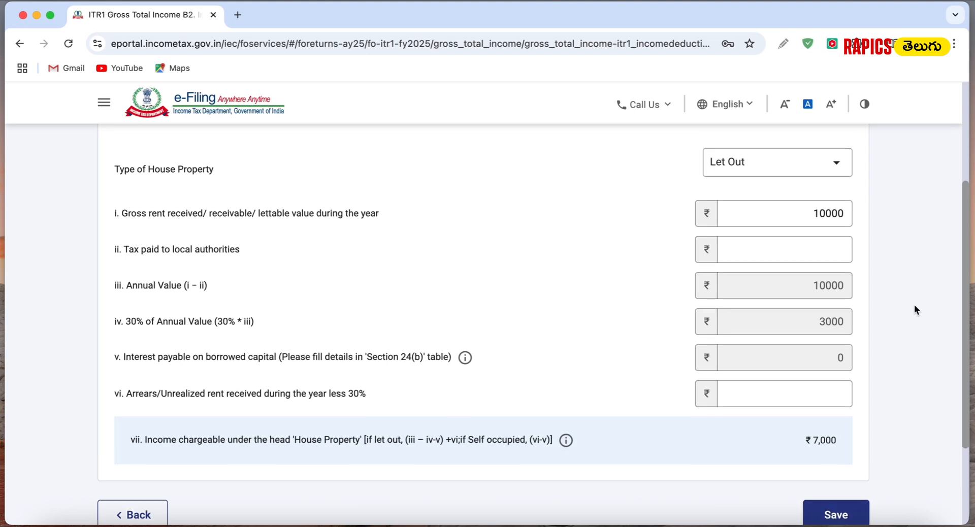
Try Deemed Let Out as the Type of House Property, recheck the type options, and return to Gross Total Income.
click(823, 165)
click(782, 220)
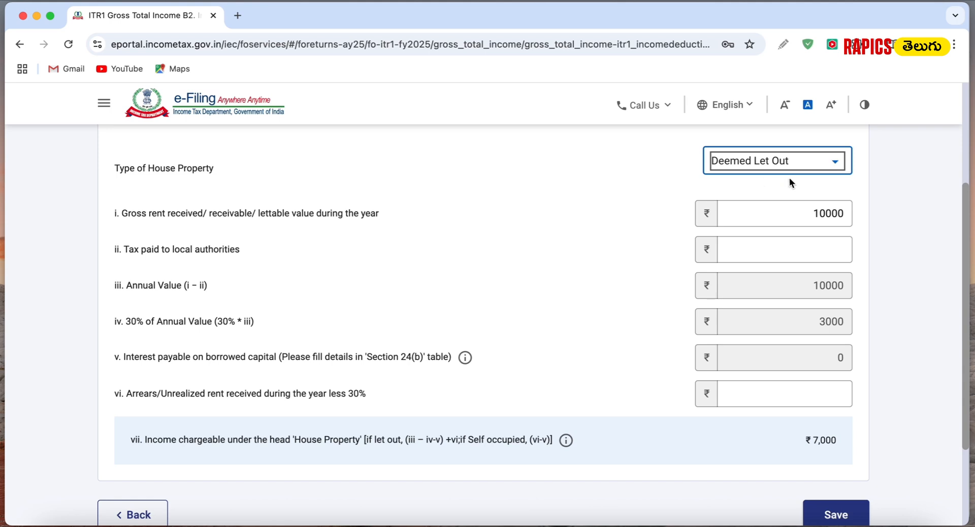
click(820, 163)
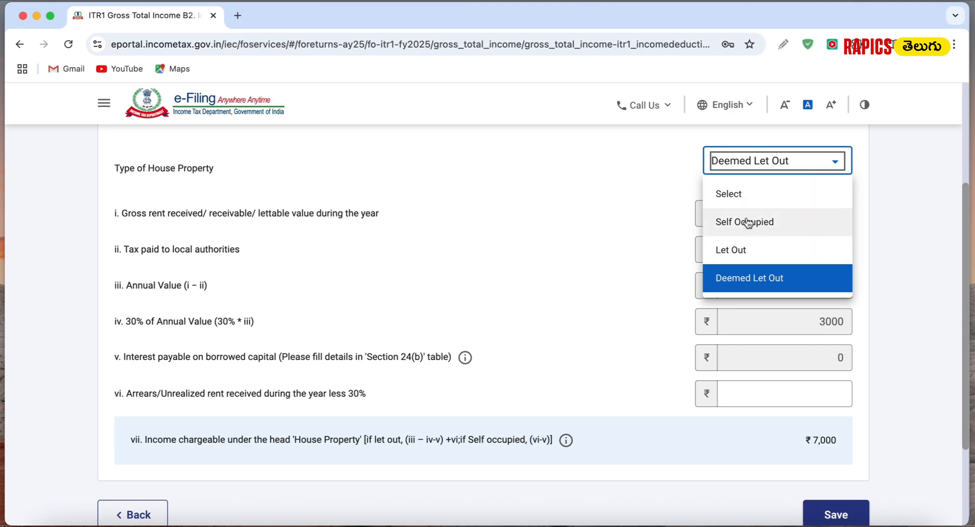
click(839, 516)
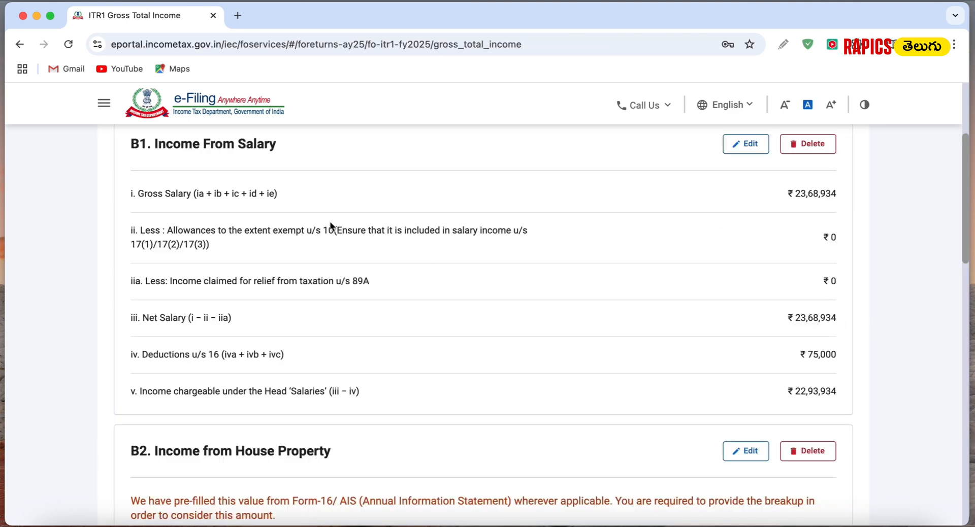
Recheck the salary and house property summaries, and expand B3. Income from Other Sources to examine its entries.
scroll(557, 265, down, 2)
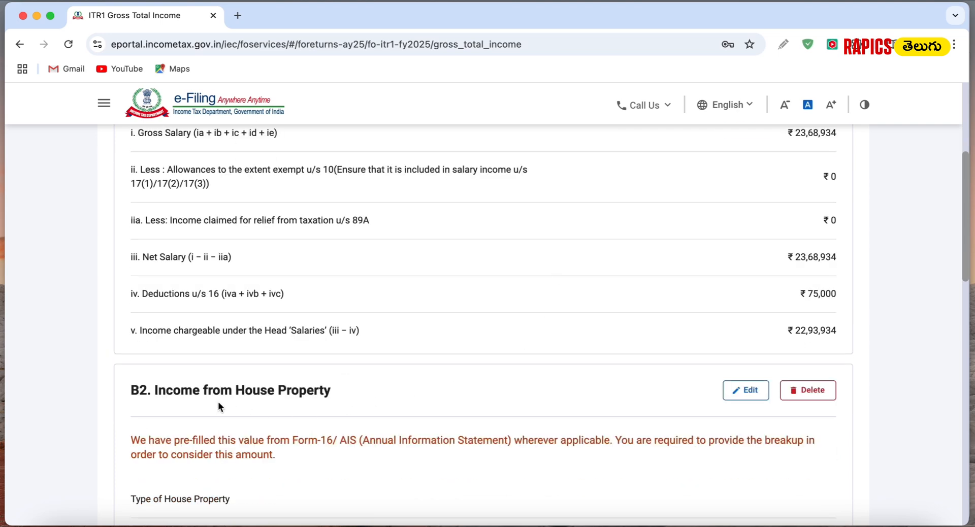
scroll(566, 351, down, 10)
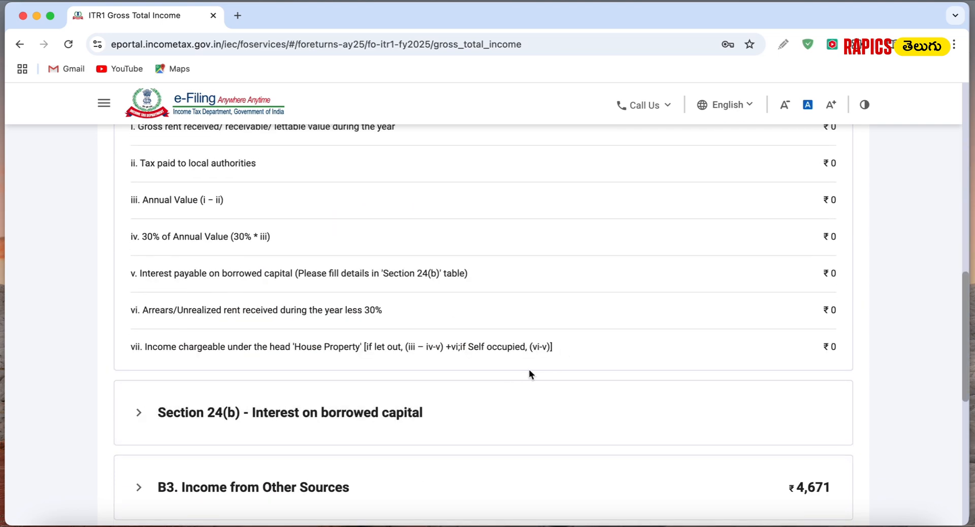
scroll(529, 375, down, 4)
click(213, 322)
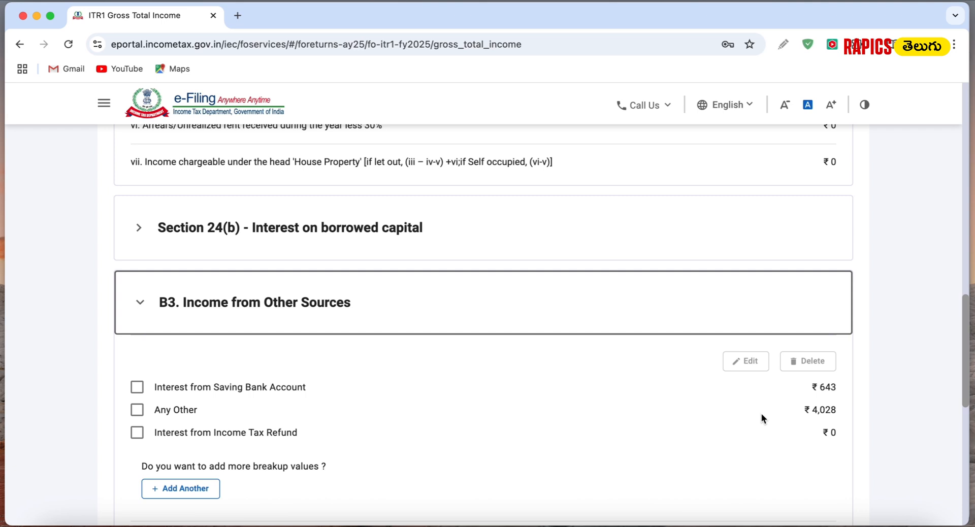
Select the Interest from Saving Bank Account and Any Other entries in turn and open each one for editing to check it.
click(137, 389)
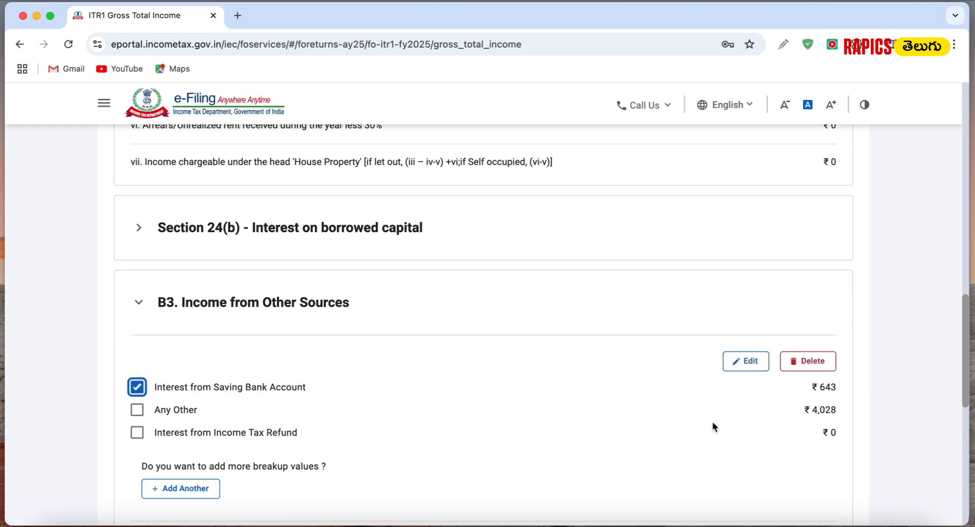
click(763, 373)
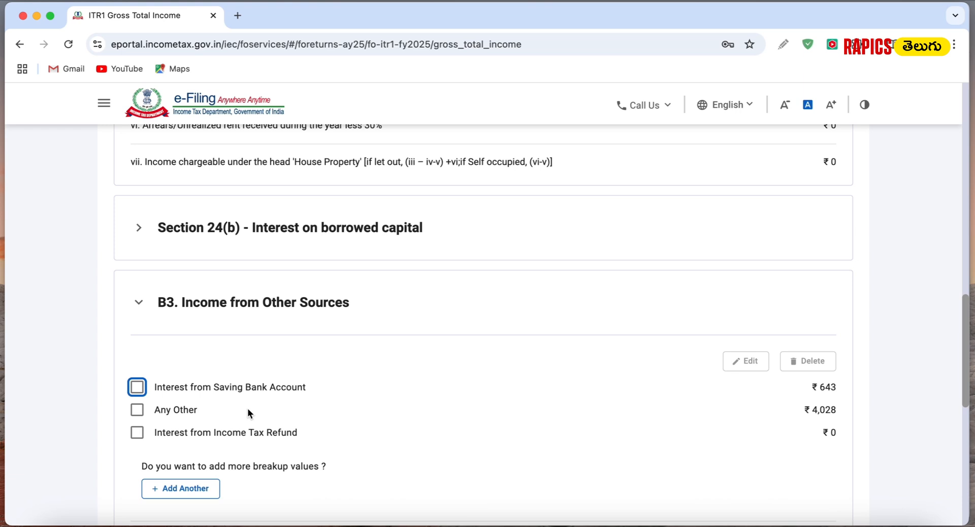
click(138, 412)
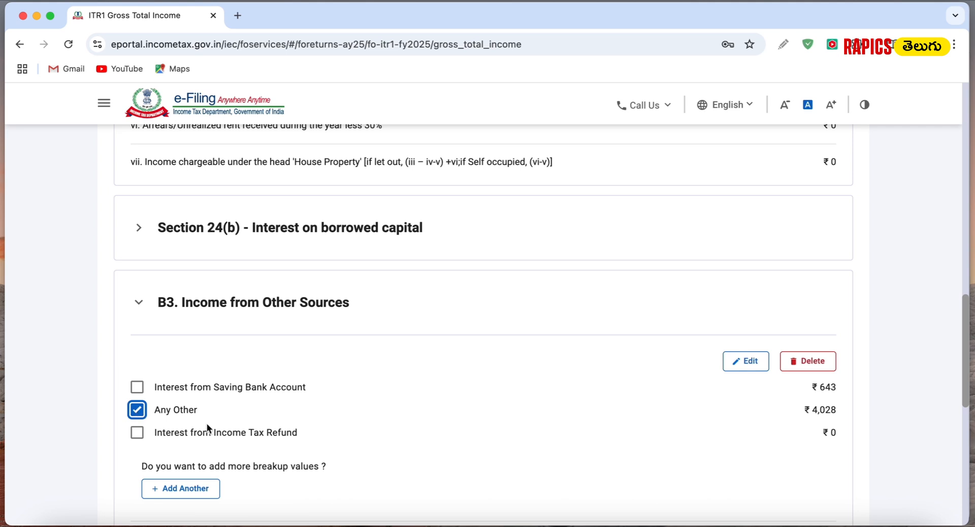
click(746, 362)
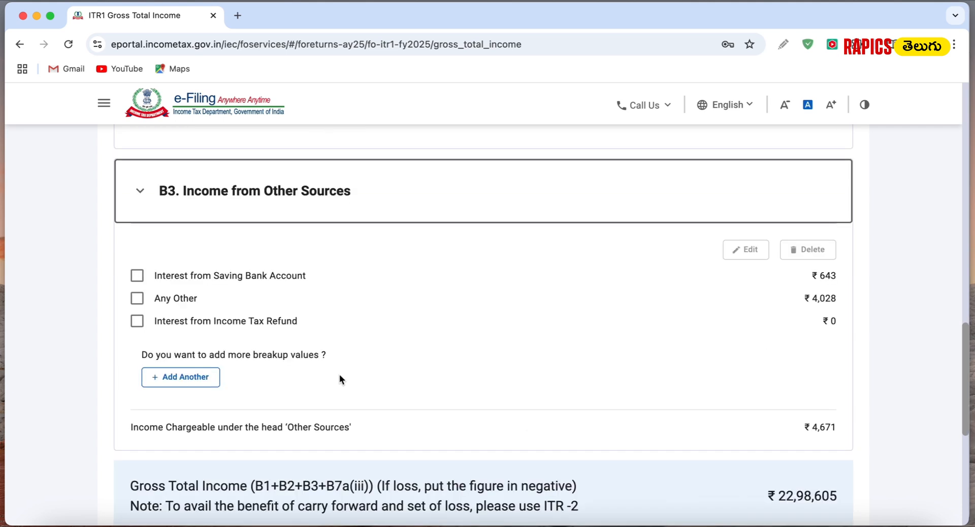
Start another Income from Other Sources entry, look through its Nature of Income options, choose Any Other, and go back without saving.
click(194, 384)
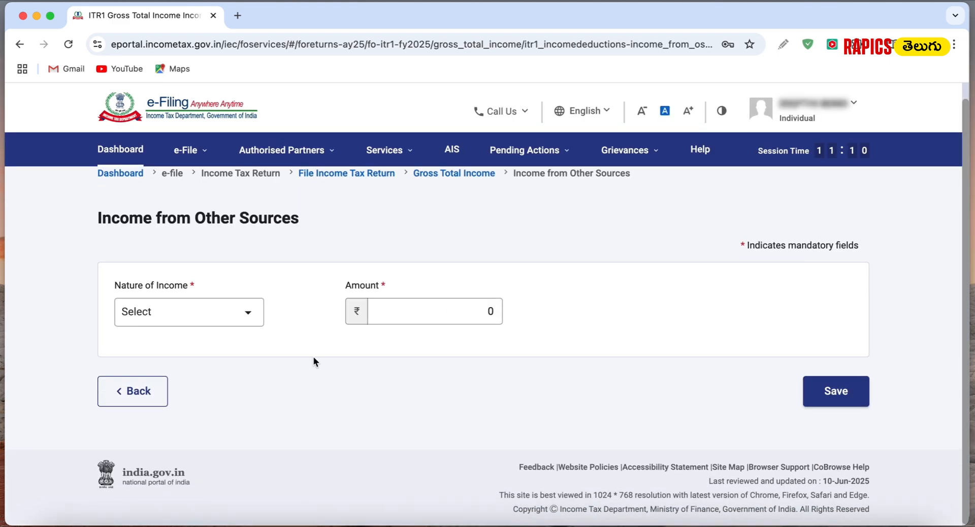
click(235, 318)
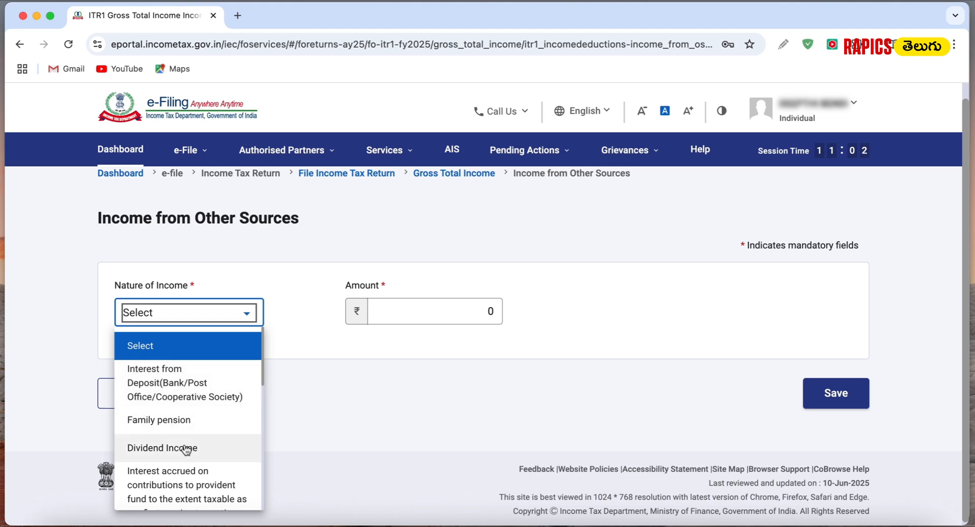
scroll(227, 426, down, 5)
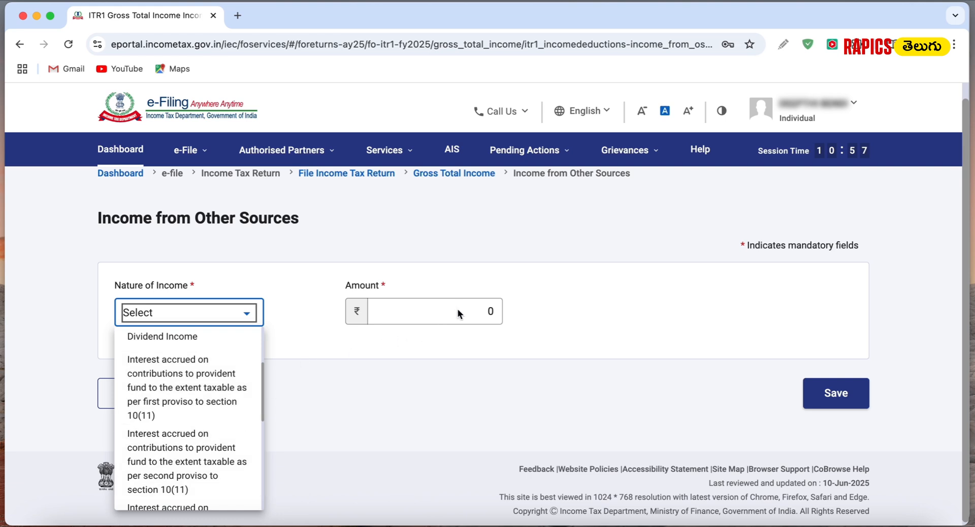
scroll(231, 394, down, 3)
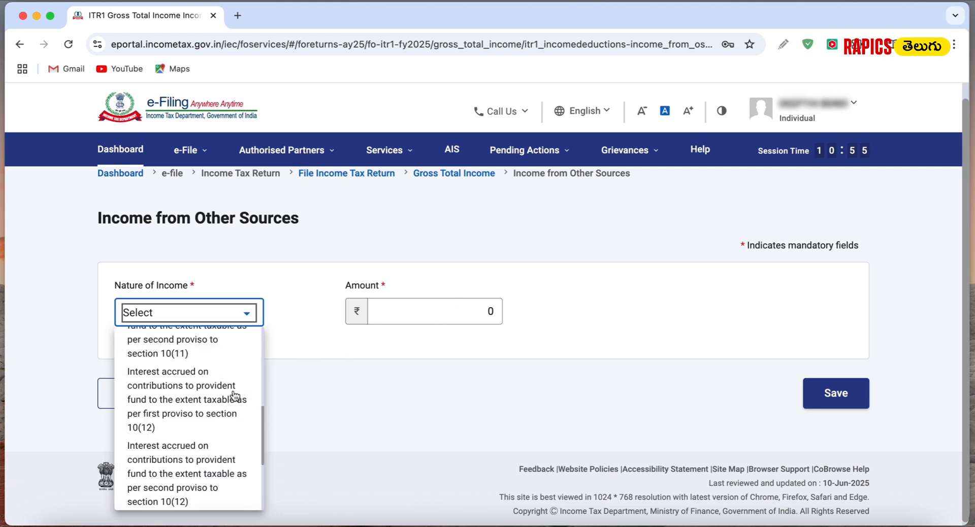
scroll(235, 396, down, 3)
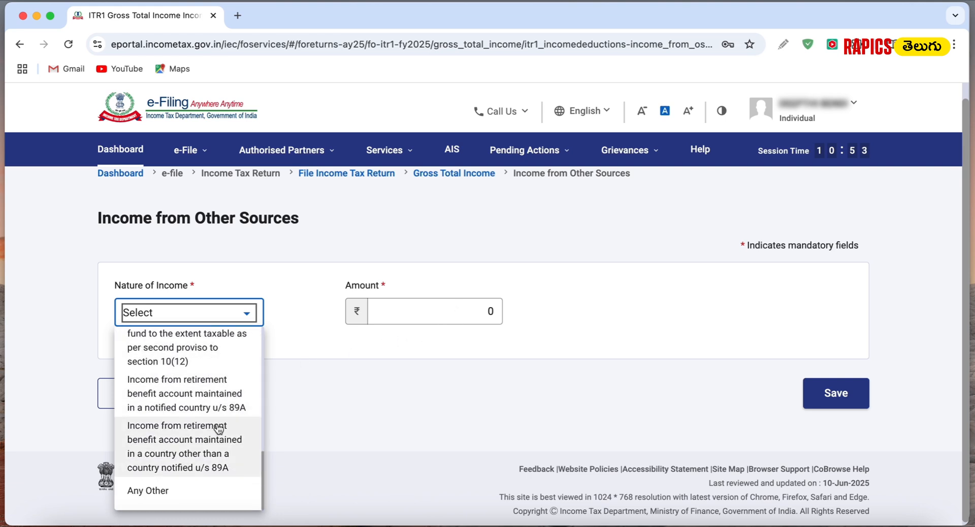
click(184, 492)
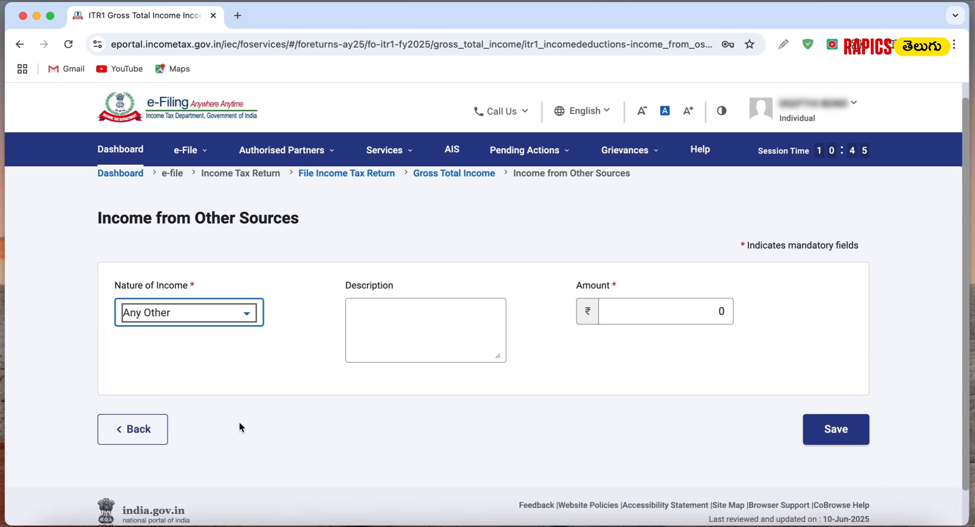
click(133, 429)
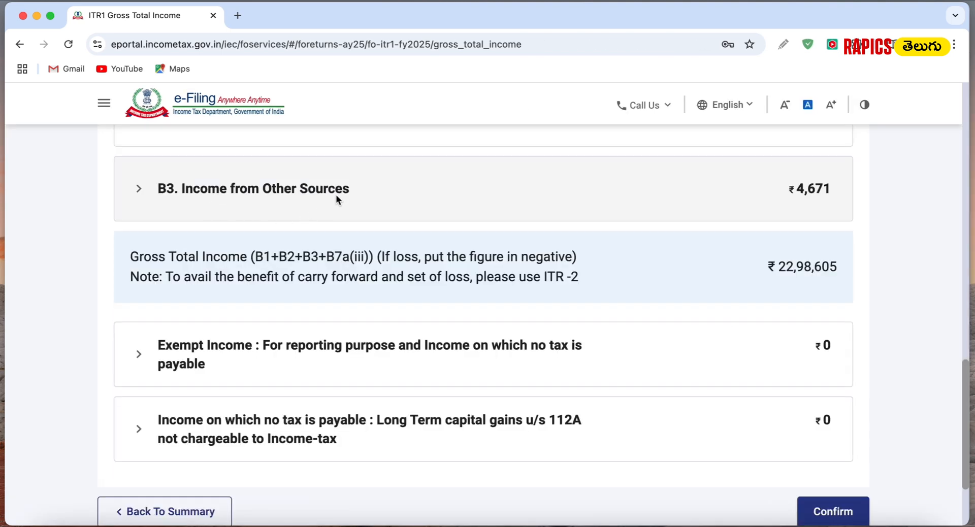
Expand Exempt Income on the Gross Total Income page and start adding a breakup entry.
scroll(391, 258, down, 1)
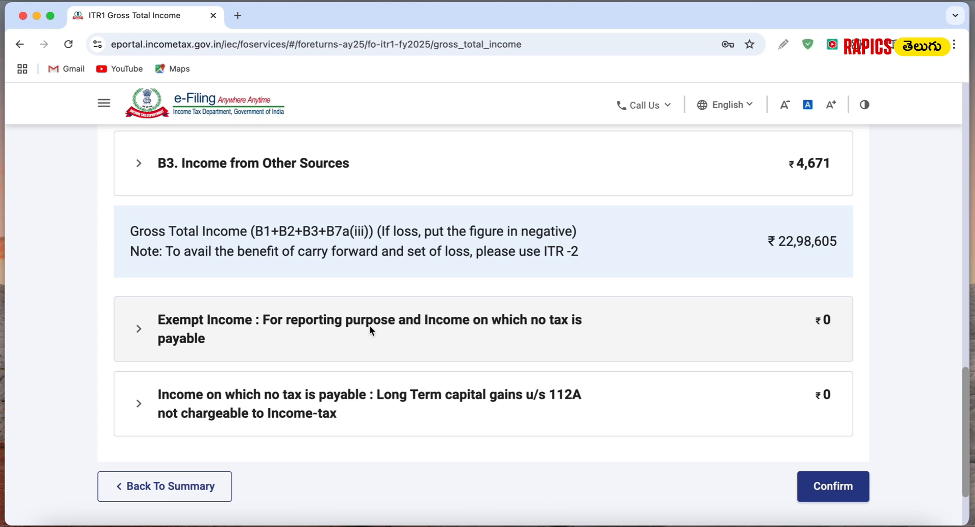
click(141, 330)
scroll(384, 377, down, 1)
scroll(384, 377, down, 1)
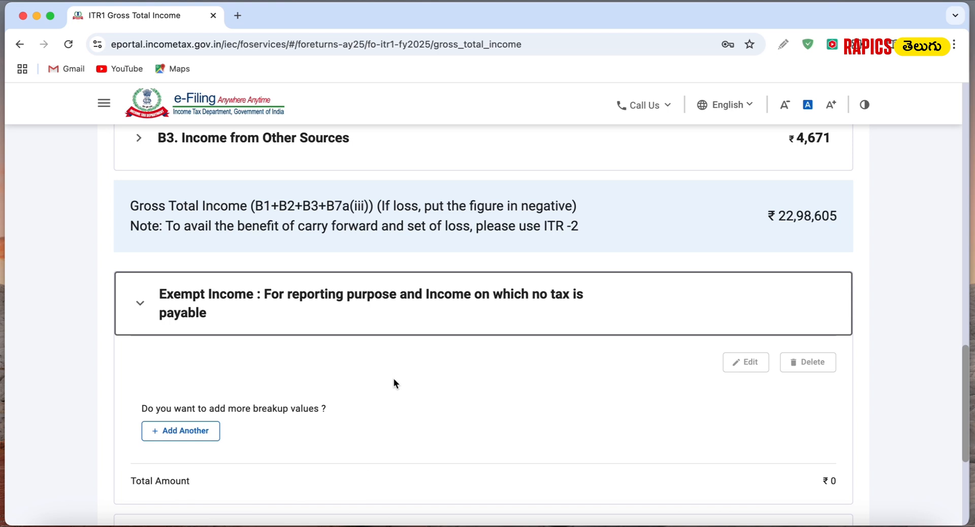
click(198, 438)
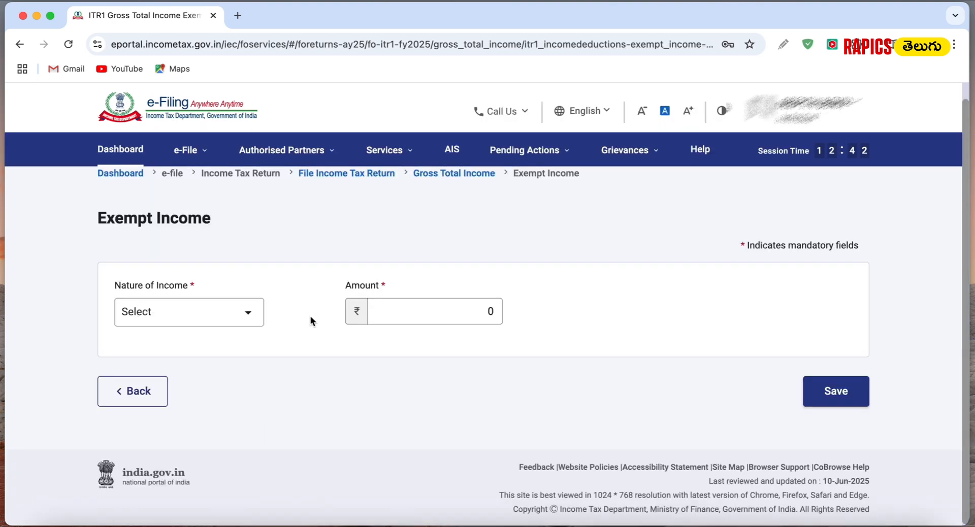
Look through the exempt income Nature of Income options, choose Agriculture Income (≤ Rs.5000), and go back without saving.
click(236, 319)
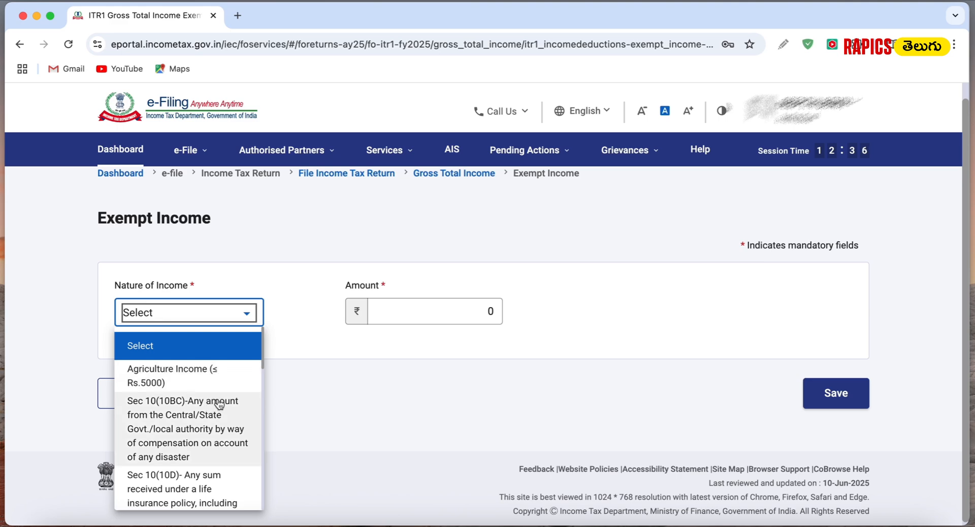
scroll(224, 402, down, 2)
scroll(224, 403, down, 2)
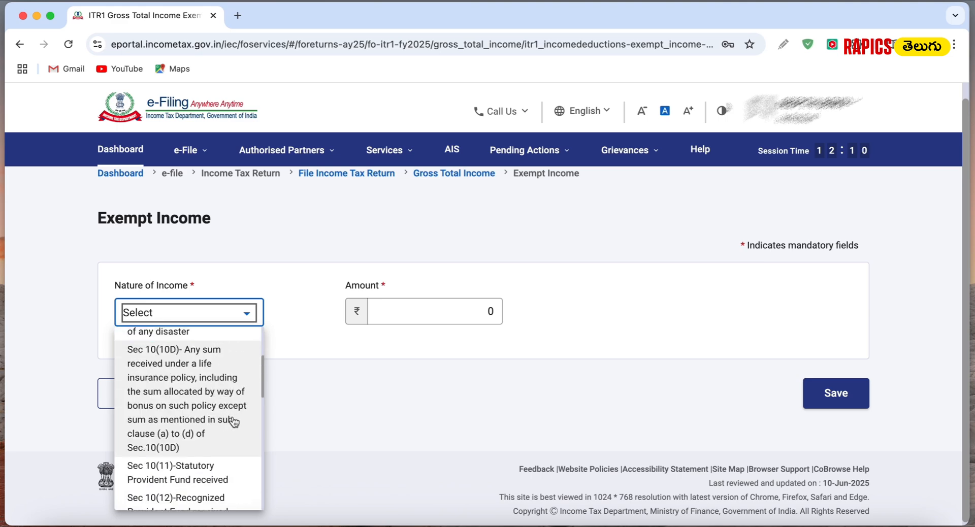
scroll(230, 412, down, 5)
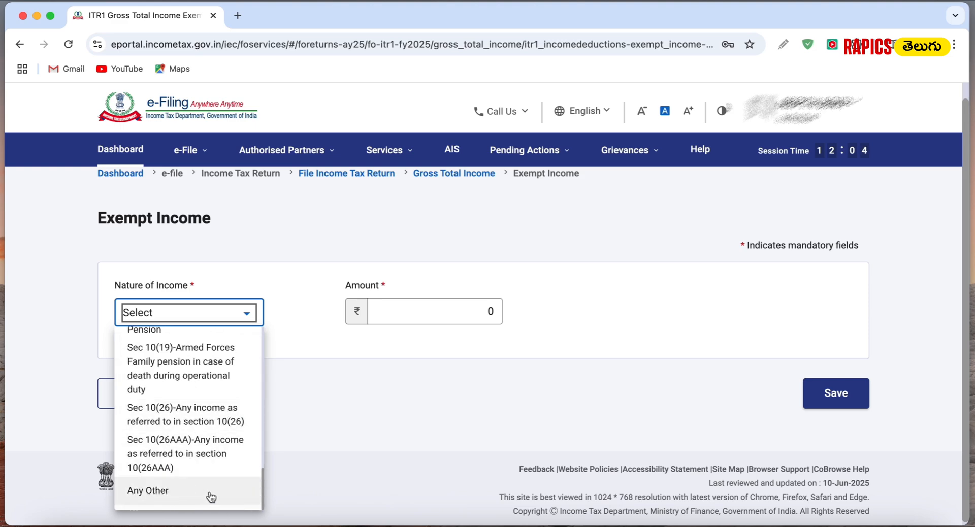
scroll(211, 495, up, 5)
click(215, 382)
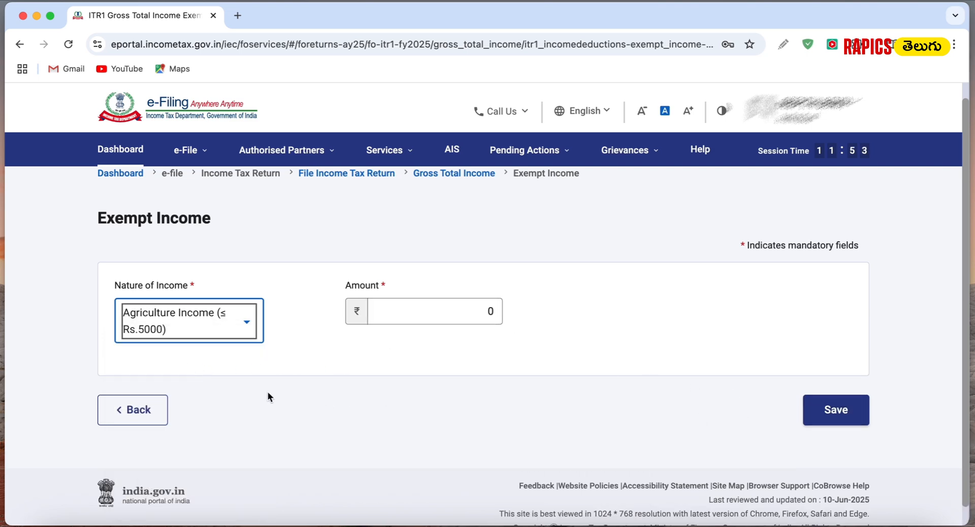
click(135, 409)
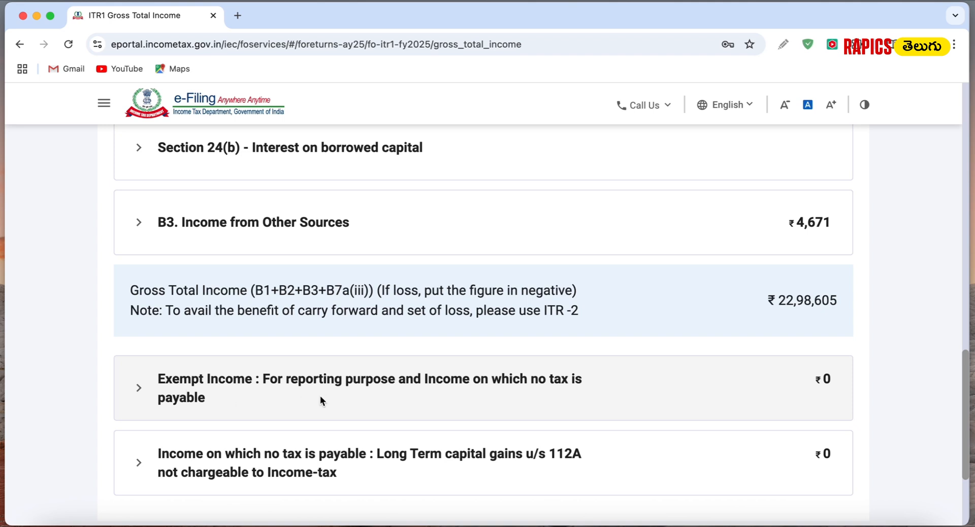
Expand Long Term capital gains u/s 112A to check its sale and acquisition fields, and confirm Gross Total Income.
scroll(320, 395, down, 1)
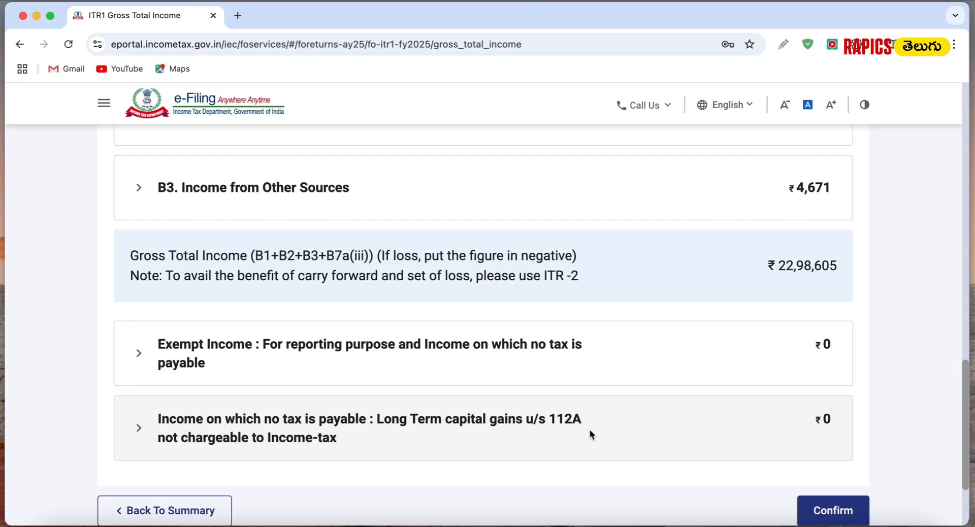
scroll(589, 428, down, 3)
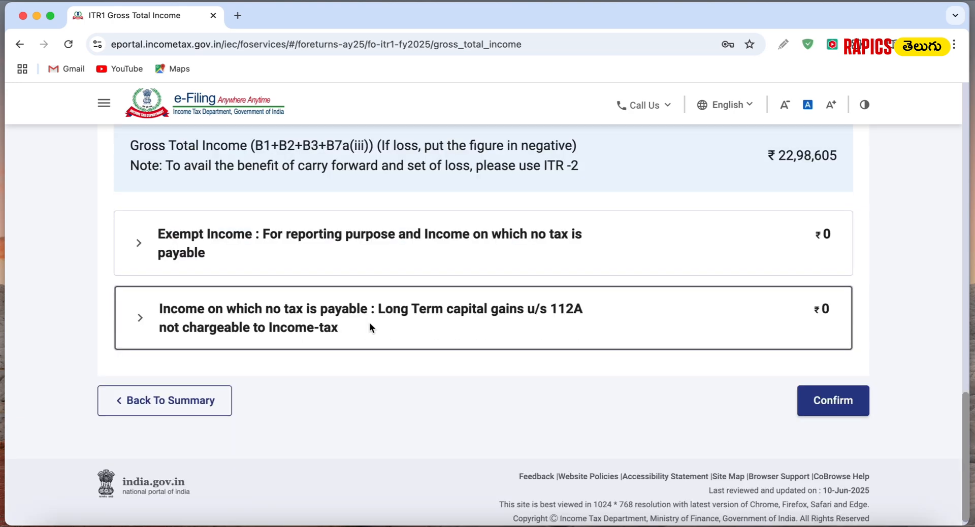
click(136, 317)
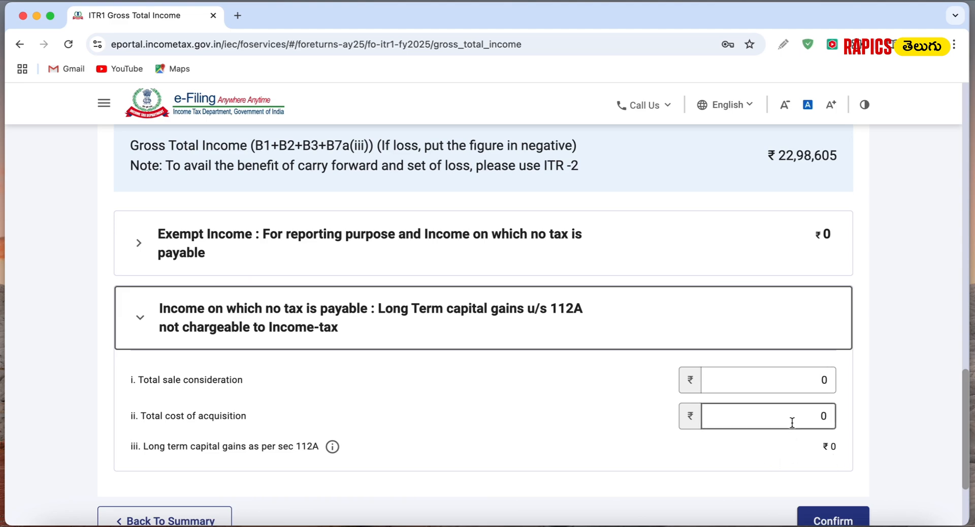
scroll(711, 432, down, 1)
click(841, 512)
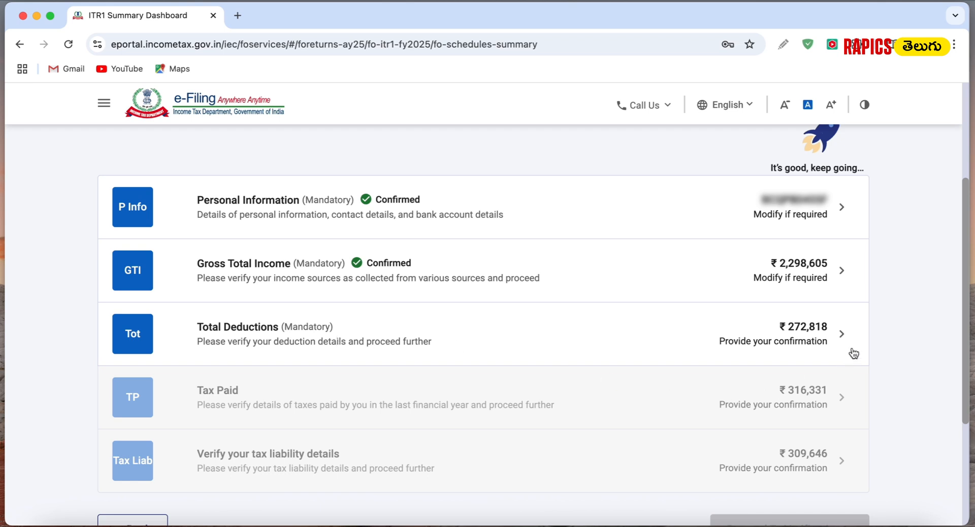
Open Total Deductions, review the 80CCD(2), 80CCH and other deduction entries with their totals, and confirm the section.
click(791, 339)
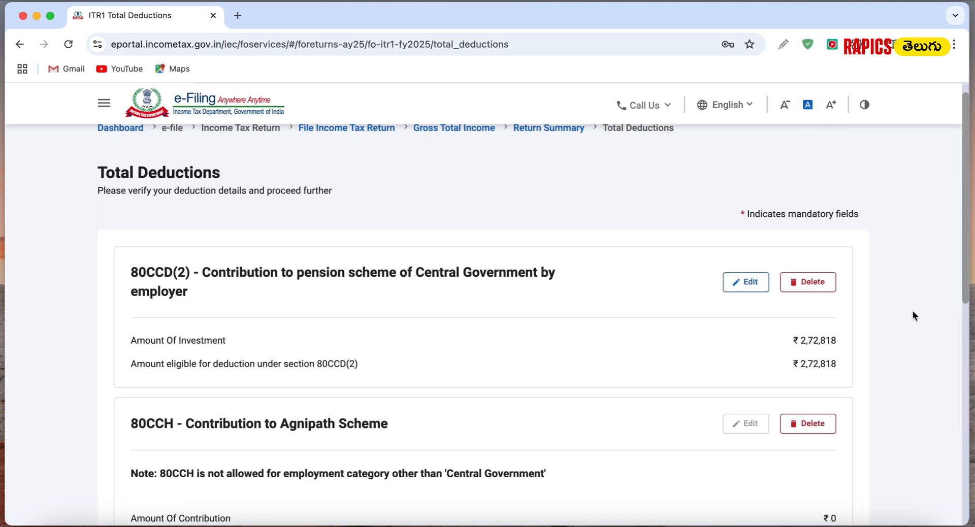
scroll(912, 310, down, 3)
scroll(912, 309, up, 2)
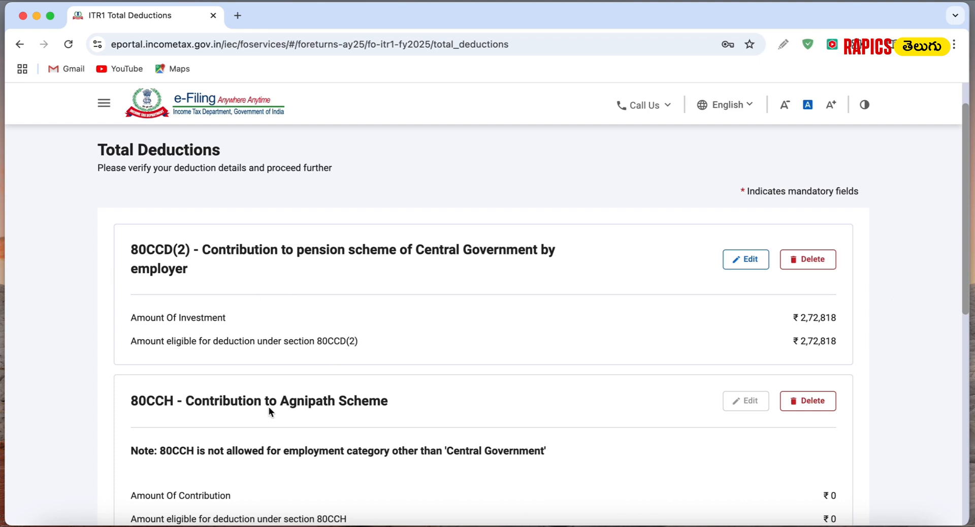
scroll(604, 367, down, 5)
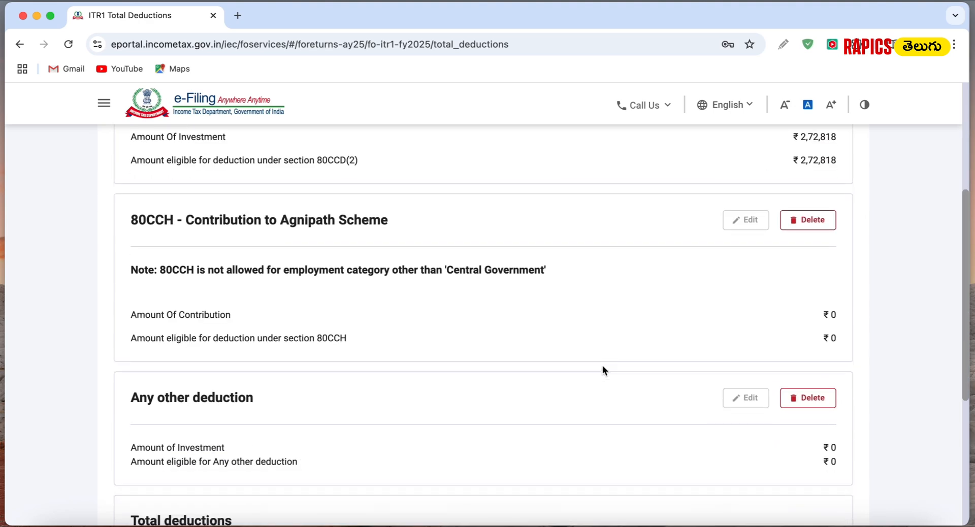
scroll(602, 369, down, 1)
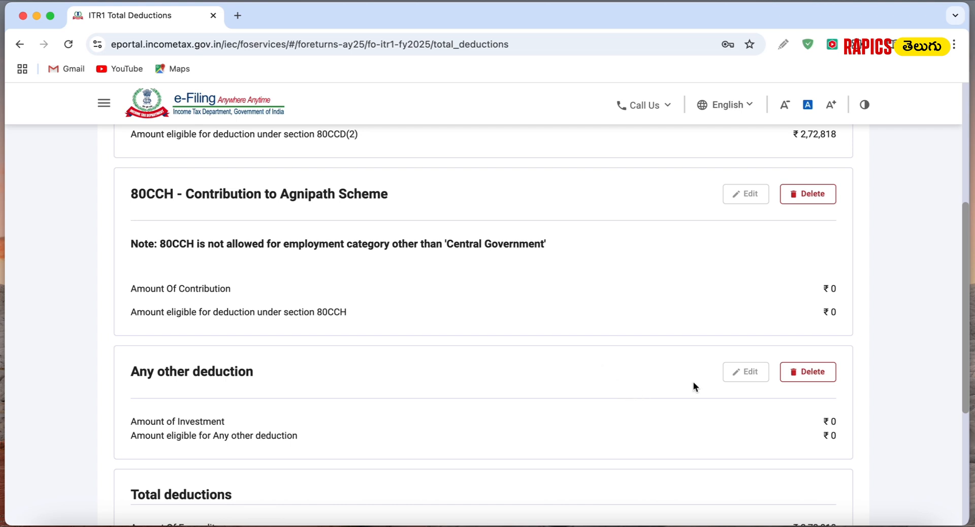
scroll(703, 371, down, 5)
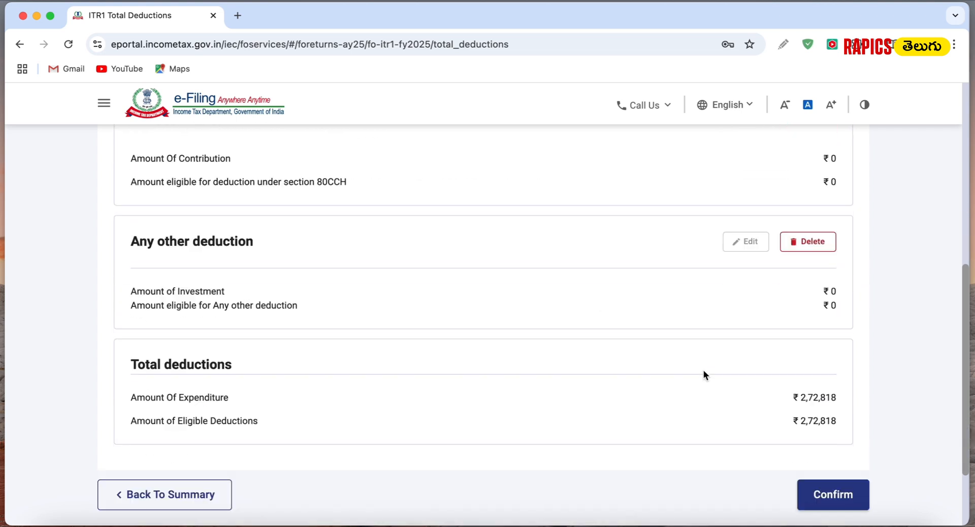
scroll(927, 405, up, 10)
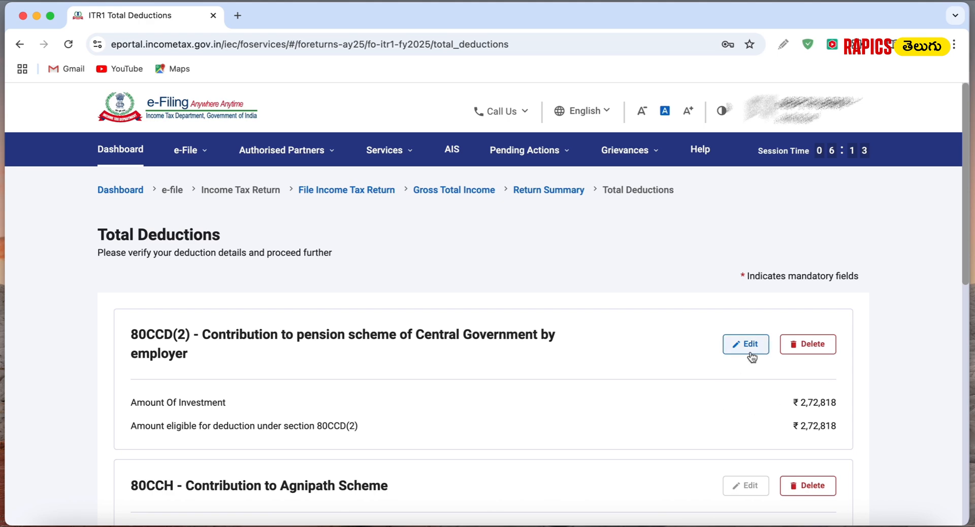
scroll(850, 392, down, 2)
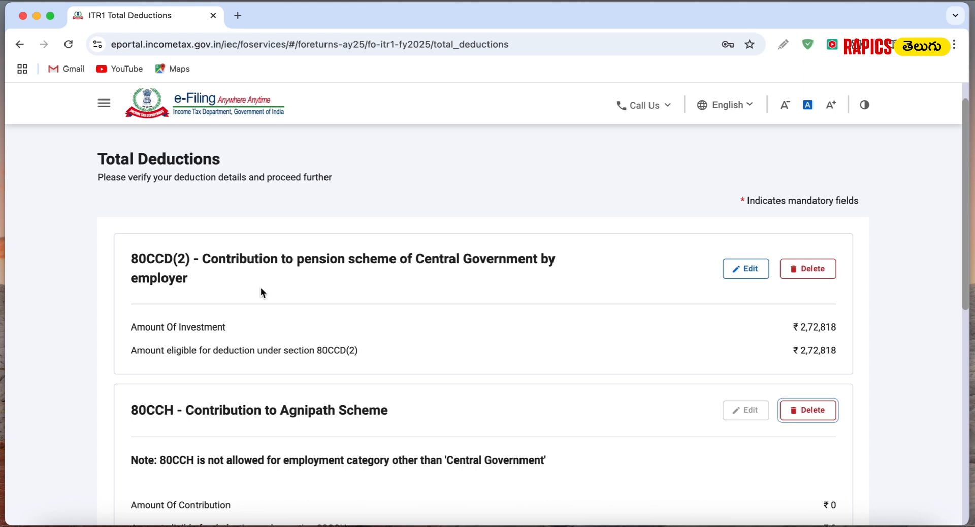
click(215, 279)
scroll(716, 335, down, 10)
click(804, 397)
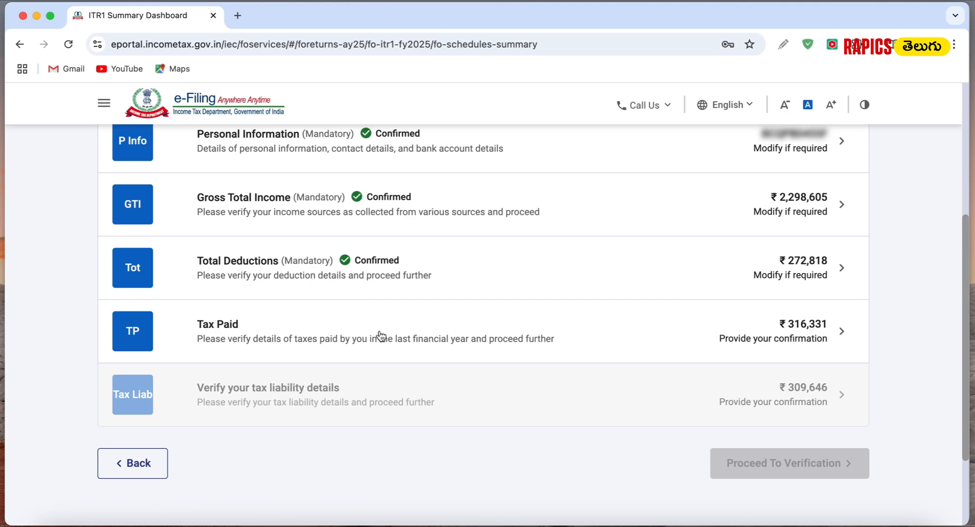
Open the Tax Paid section and look over its TDS, TCS and advance tax schedules and the total taxes paid.
click(821, 333)
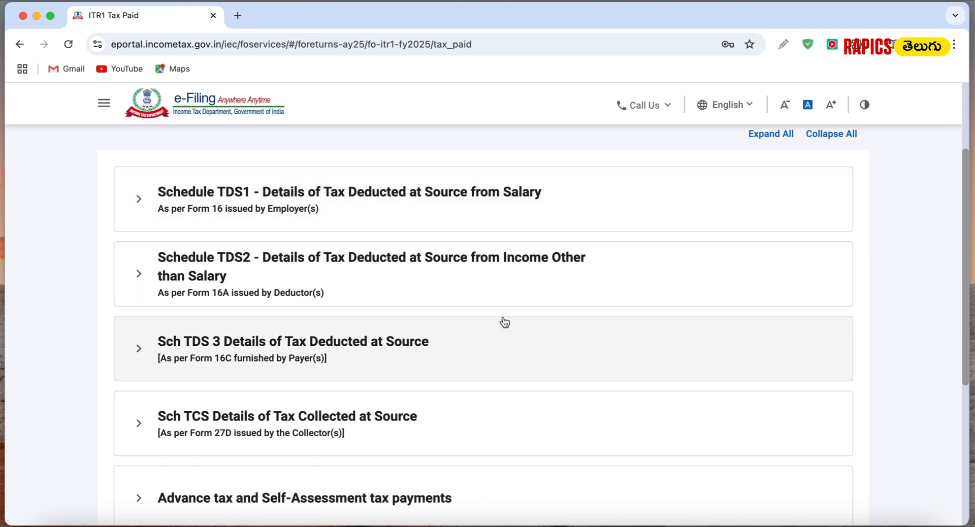
scroll(550, 340, down, 1)
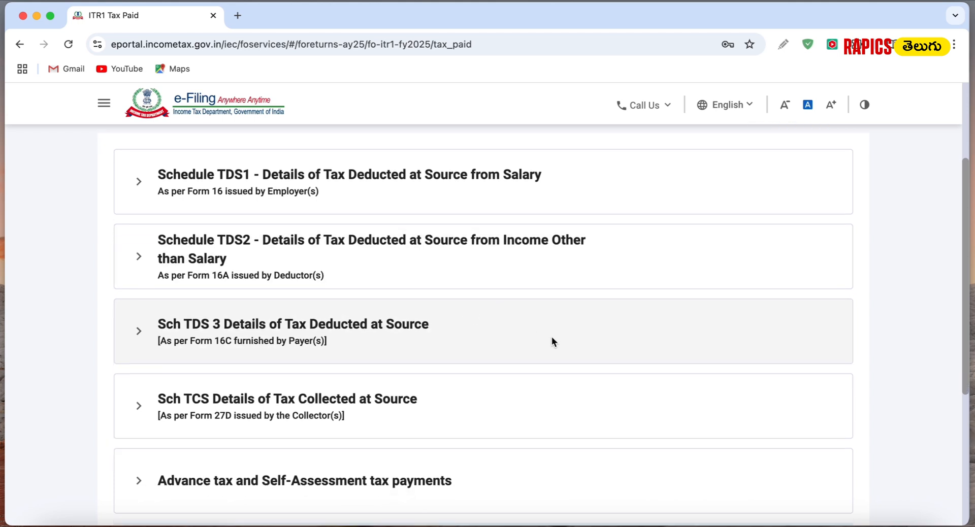
scroll(555, 379, down, 3)
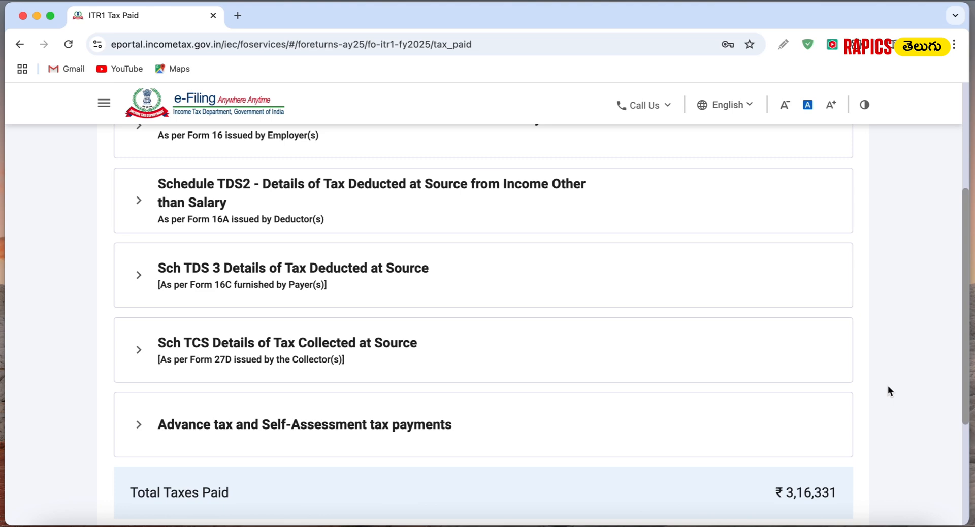
scroll(932, 382, down, 4)
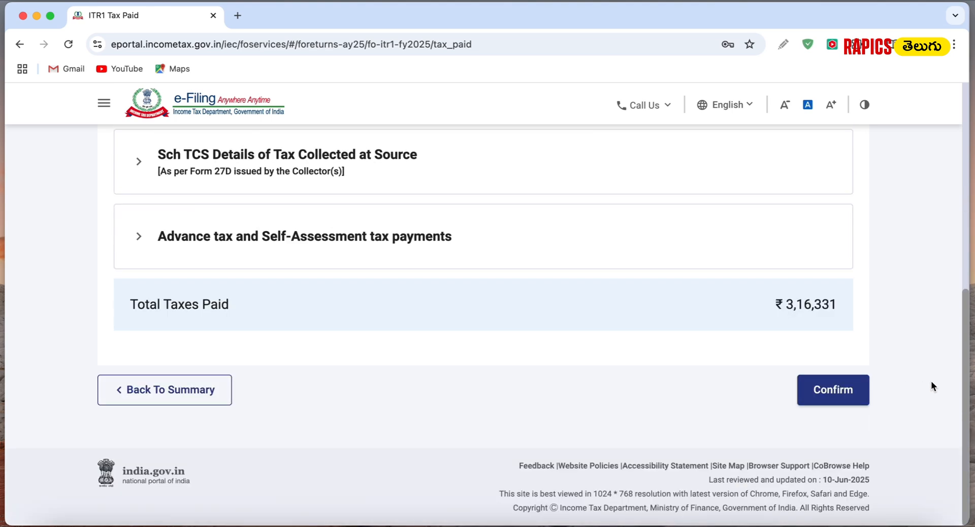
scroll(931, 386, up, 6)
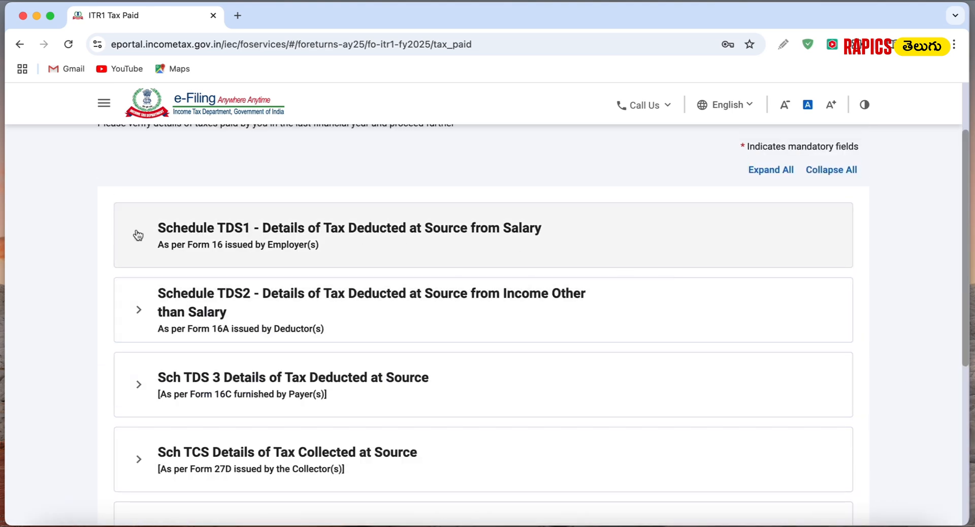
Expand Schedule TDS1, check the salary TDS entry across all its columns, and select that entry.
click(138, 235)
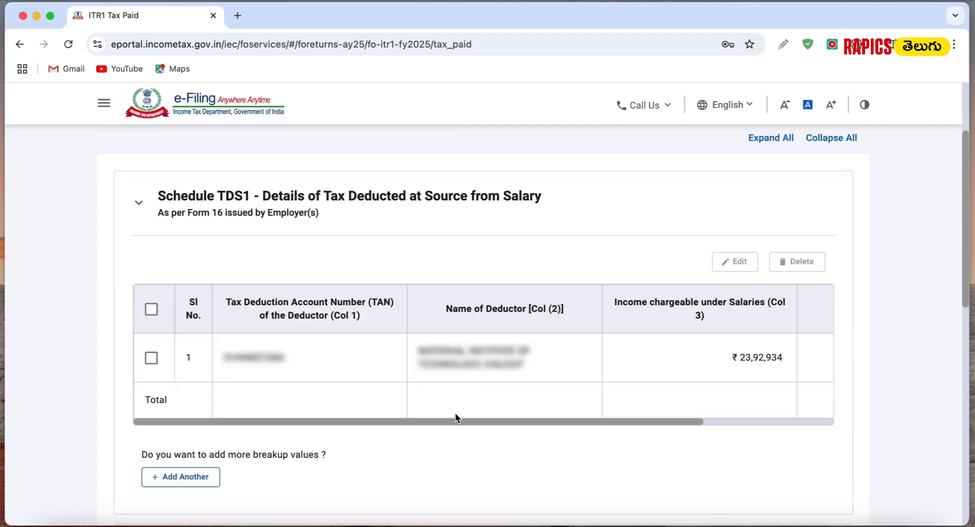
drag(468, 420, 812, 360)
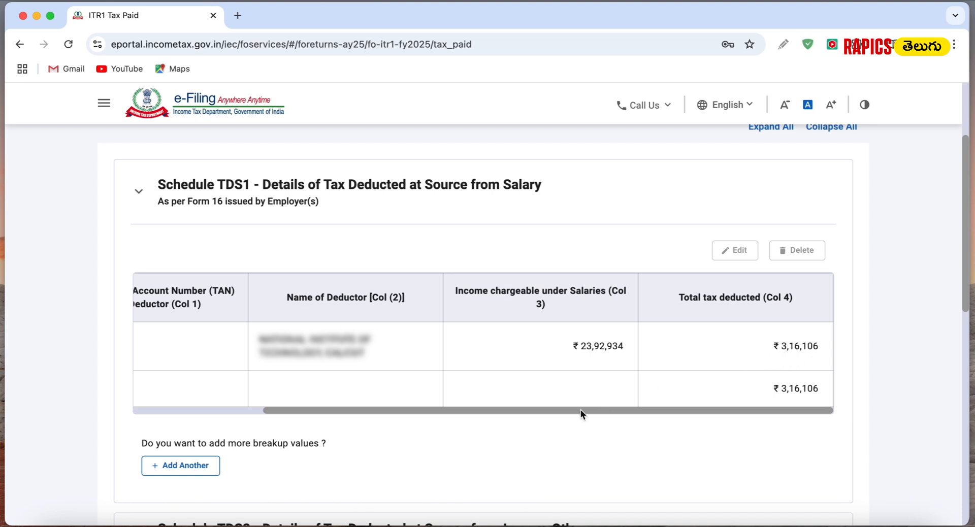
drag(580, 409, 358, 419)
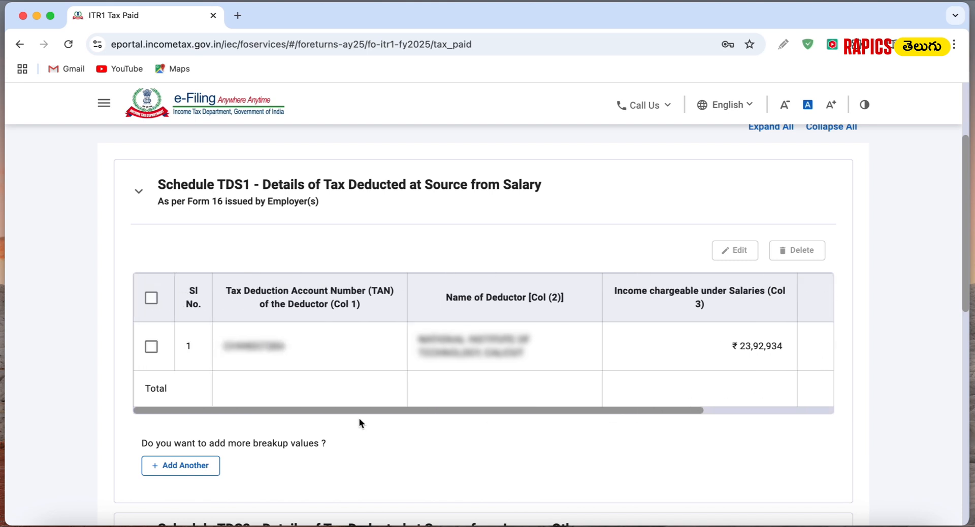
click(150, 348)
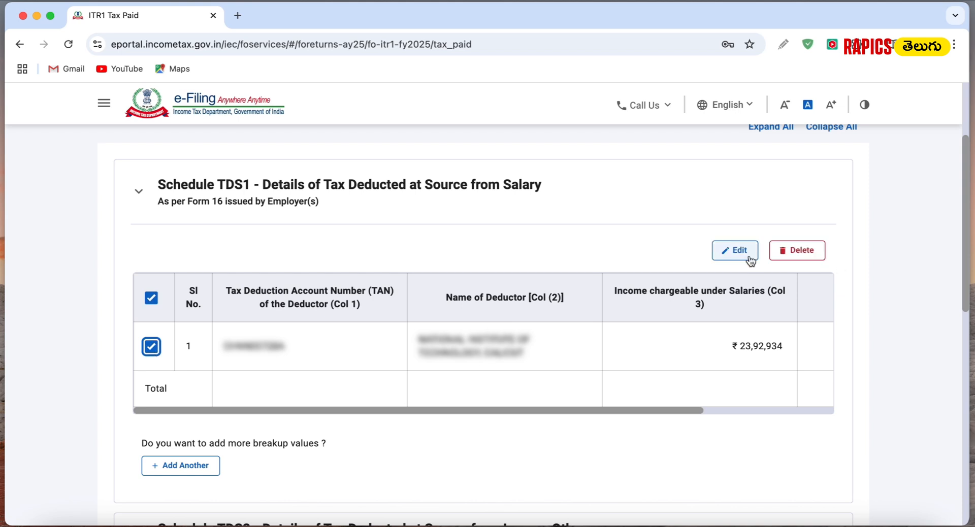
drag(676, 409, 790, 411)
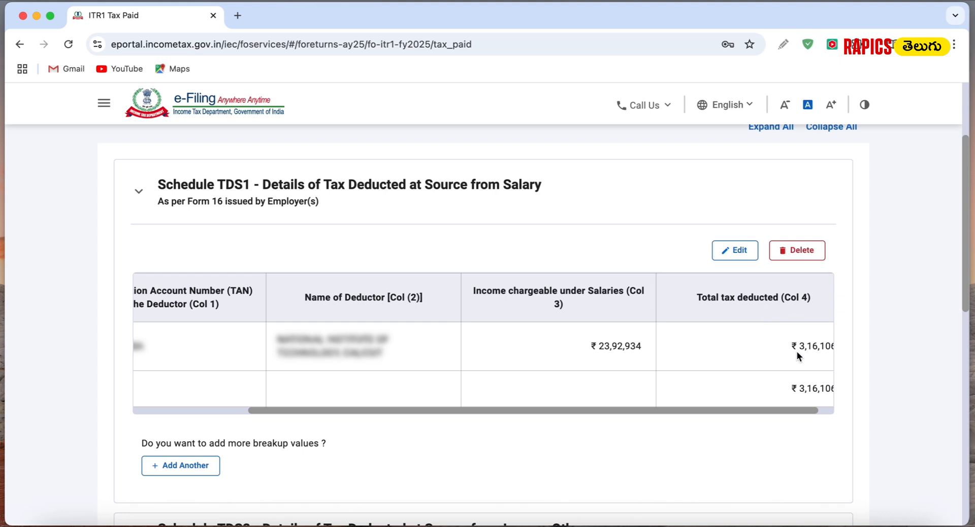
Look over Schedule TDS2, TDS 3 and TCS, and expand Advance tax and Self-Assessment tax payments to check for entries.
scroll(518, 325, down, 5)
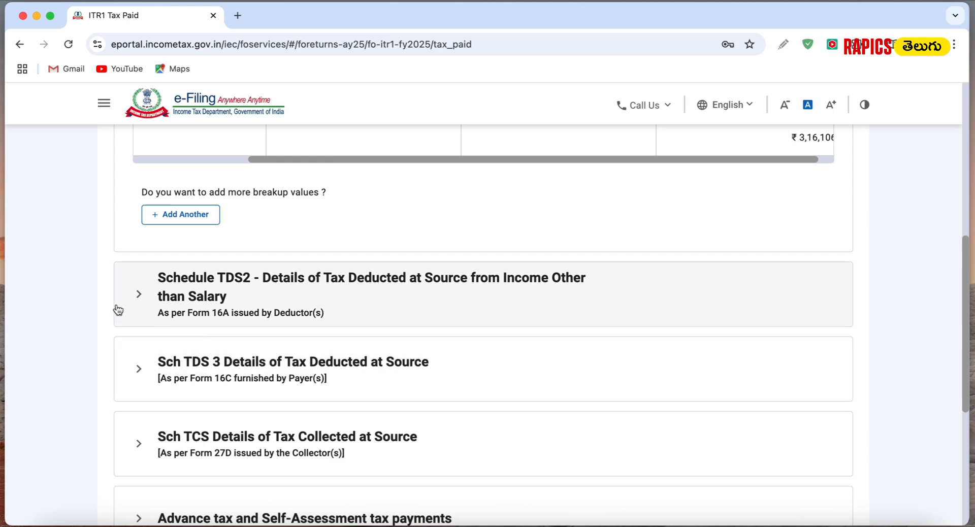
scroll(270, 312, down, 3)
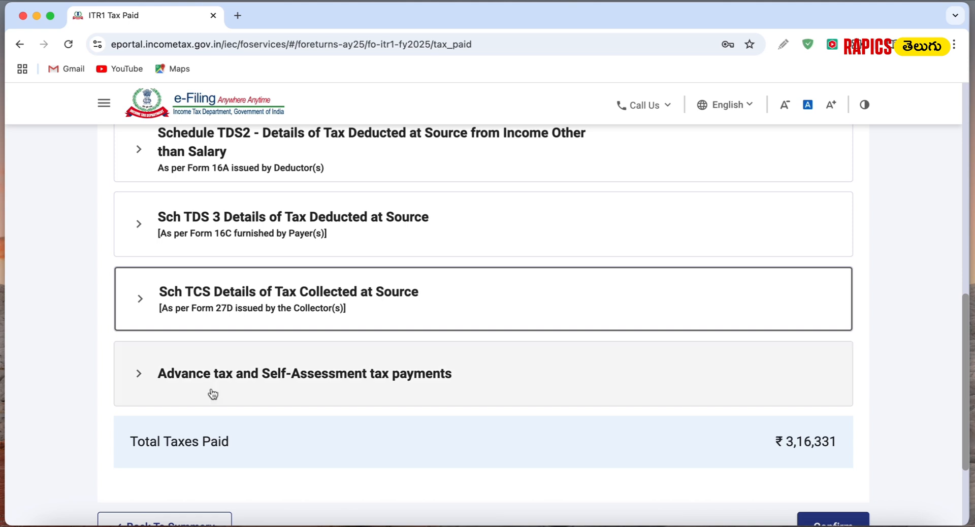
click(368, 394)
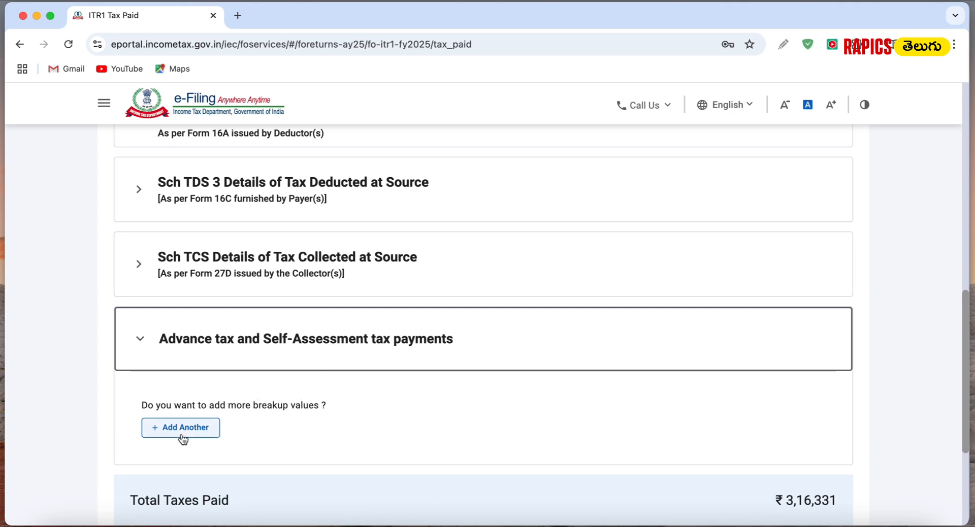
scroll(539, 413, down, 1)
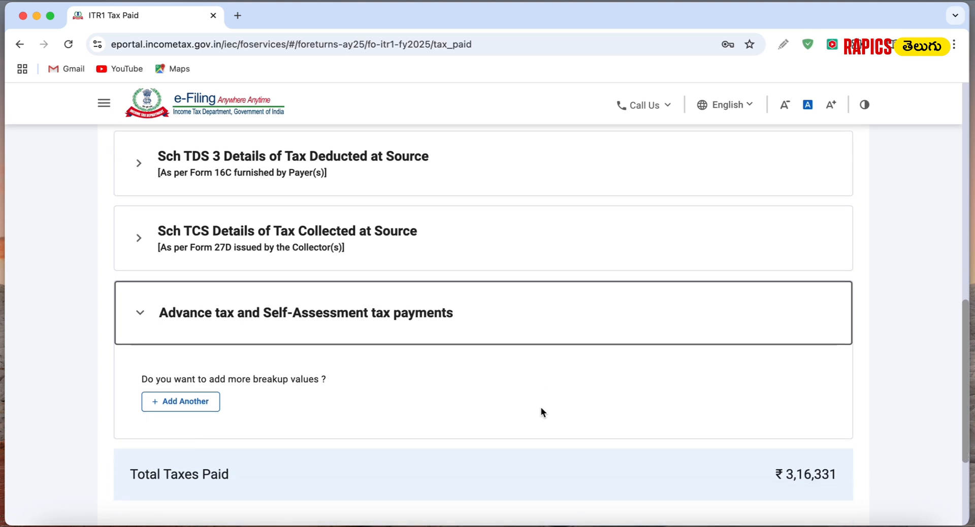
scroll(541, 411, down, 1)
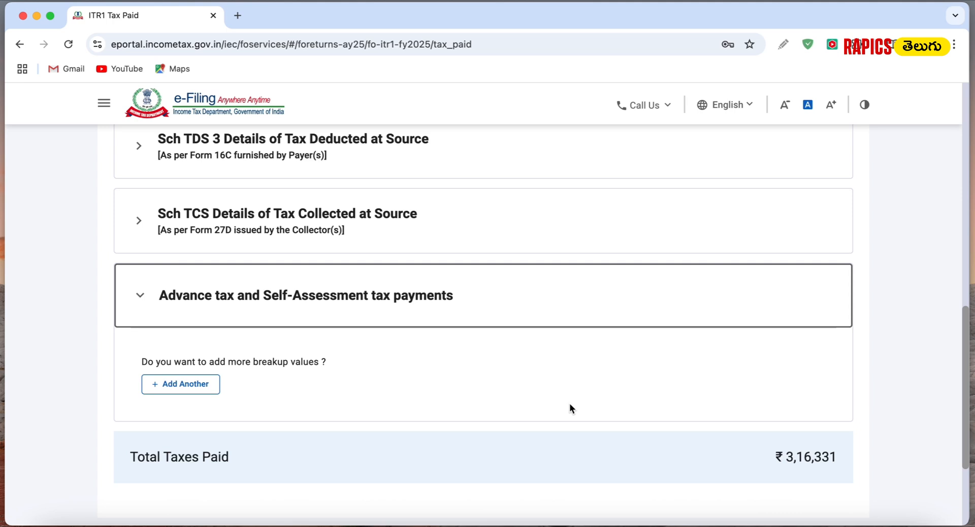
Confirm the Tax Paid section and open the tax liability details for verification.
scroll(893, 405, down, 5)
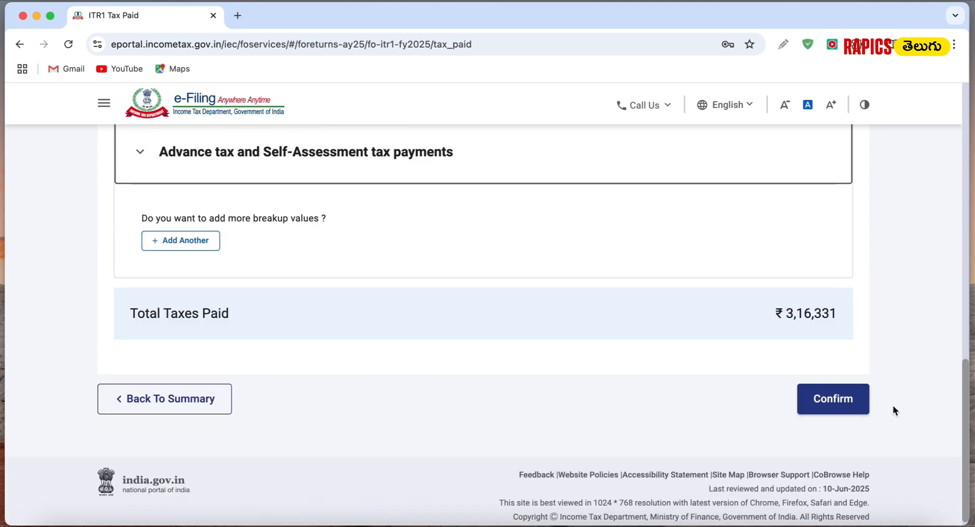
click(836, 405)
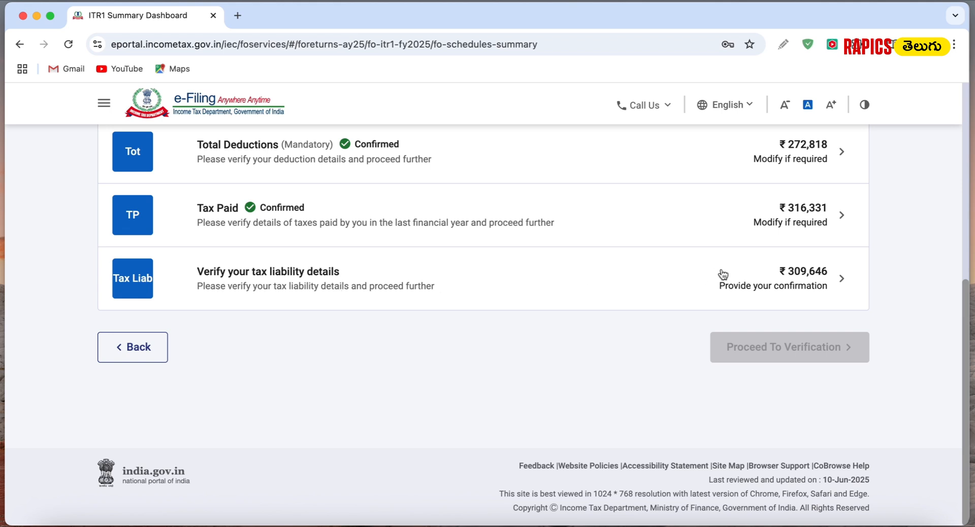
click(808, 279)
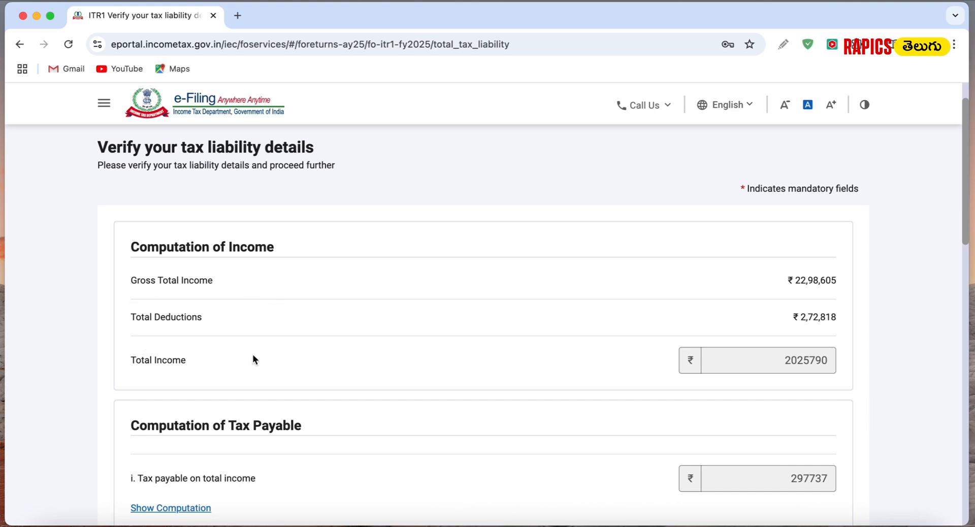
Review the income and tax payable computations, including the slab-wise breakup, rebate u/s 87A, cess and the Relief u/s 89 field.
scroll(816, 201, down, 4)
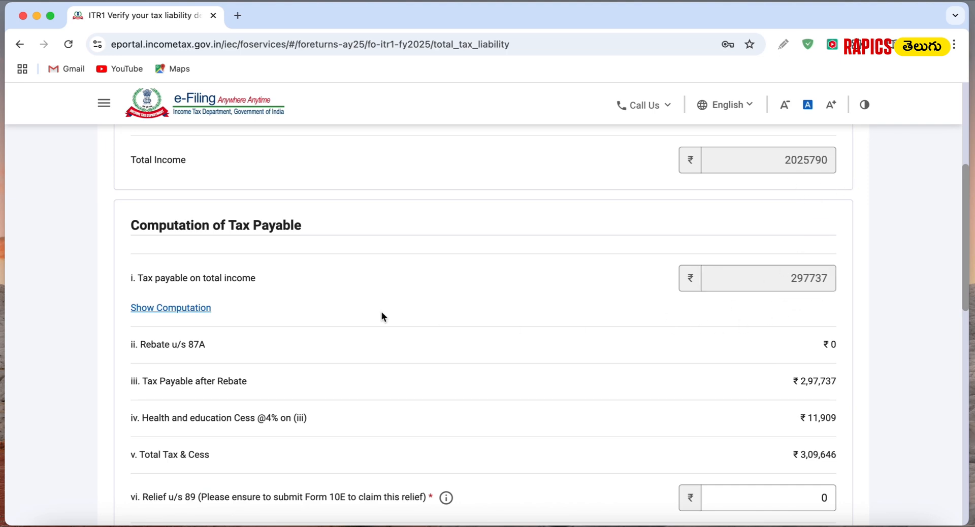
click(158, 308)
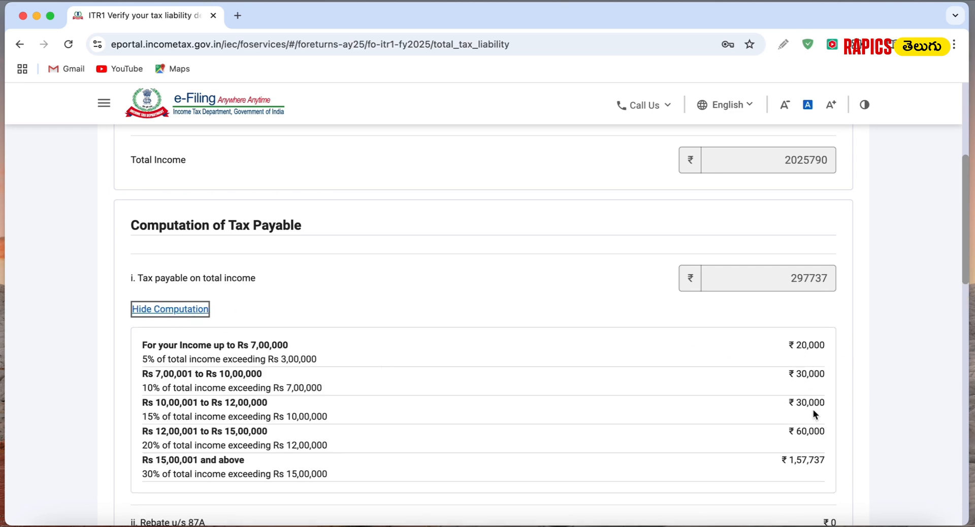
click(180, 310)
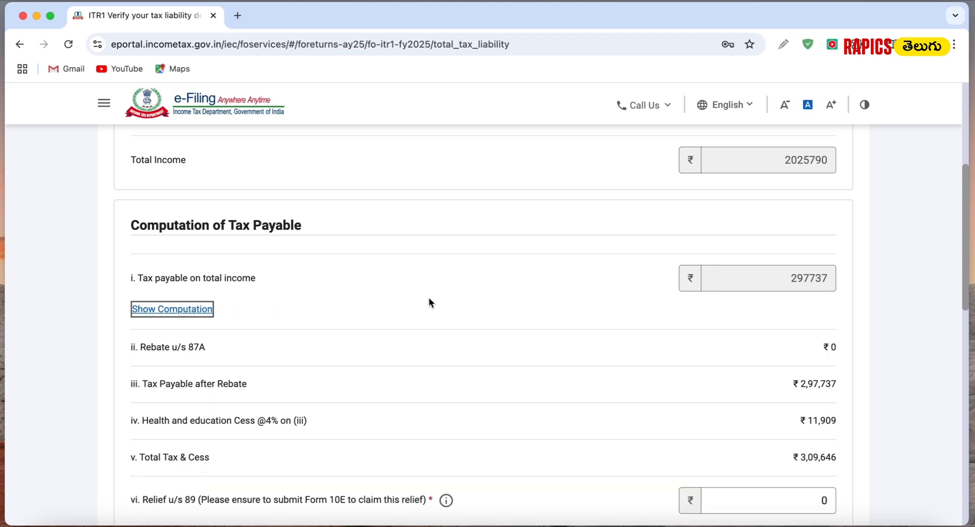
scroll(305, 320, down, 1)
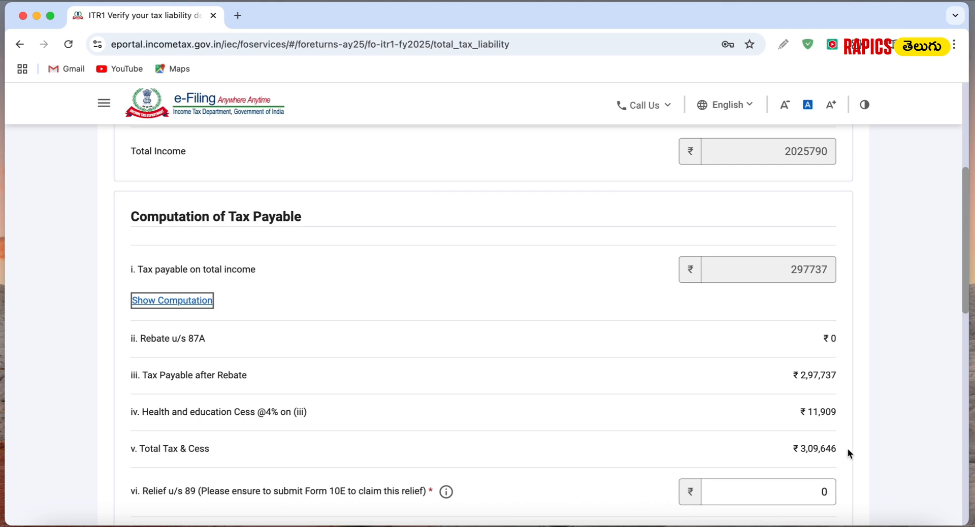
scroll(846, 431, down, 3)
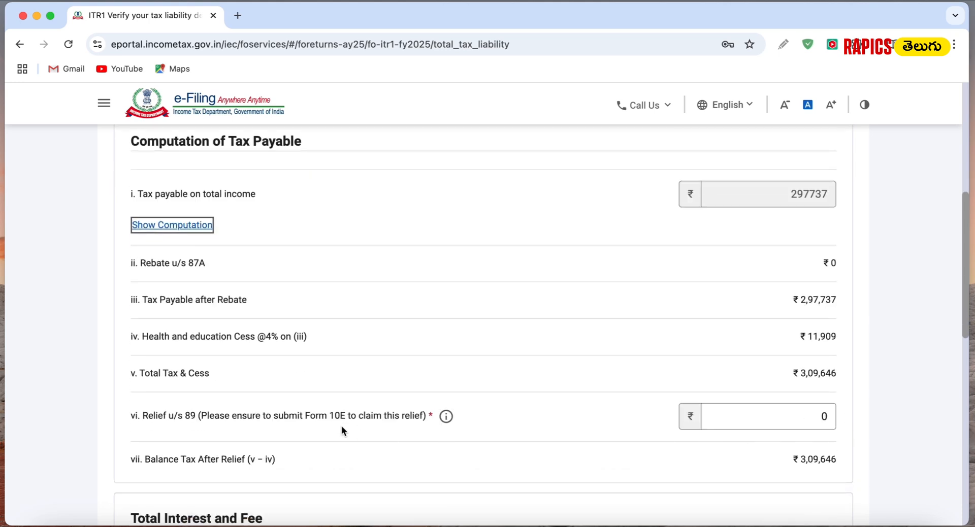
click(806, 414)
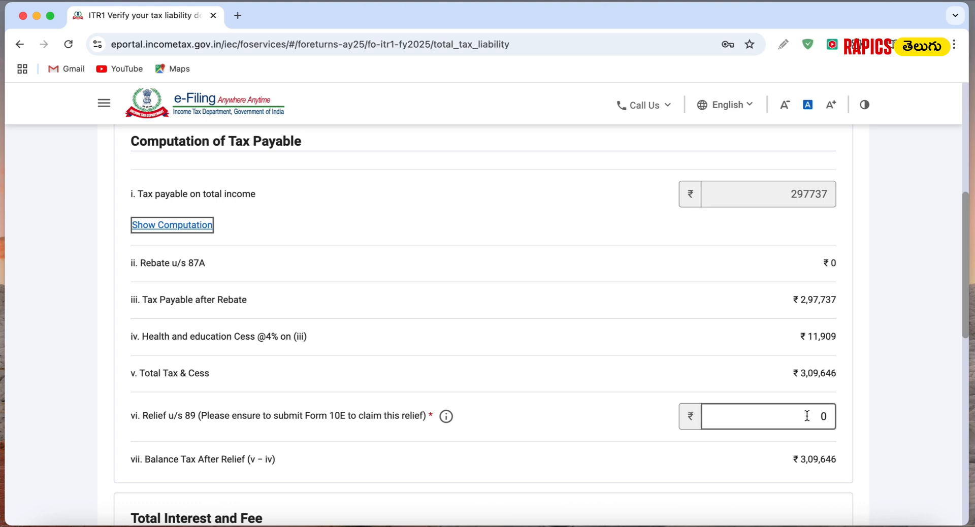
Check the interest amounts u/s 234A, 234B and 234C and the fee u/s 234F.
scroll(620, 376, down, 7)
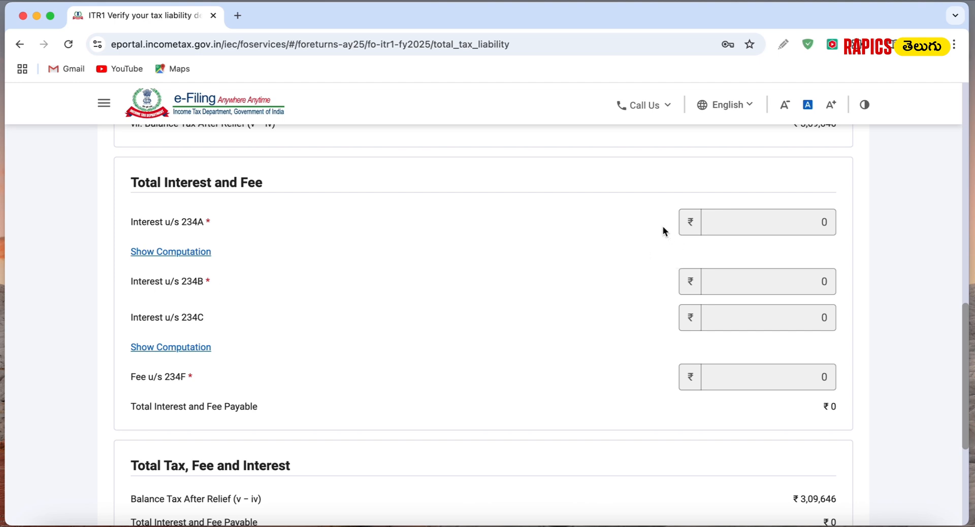
click(810, 227)
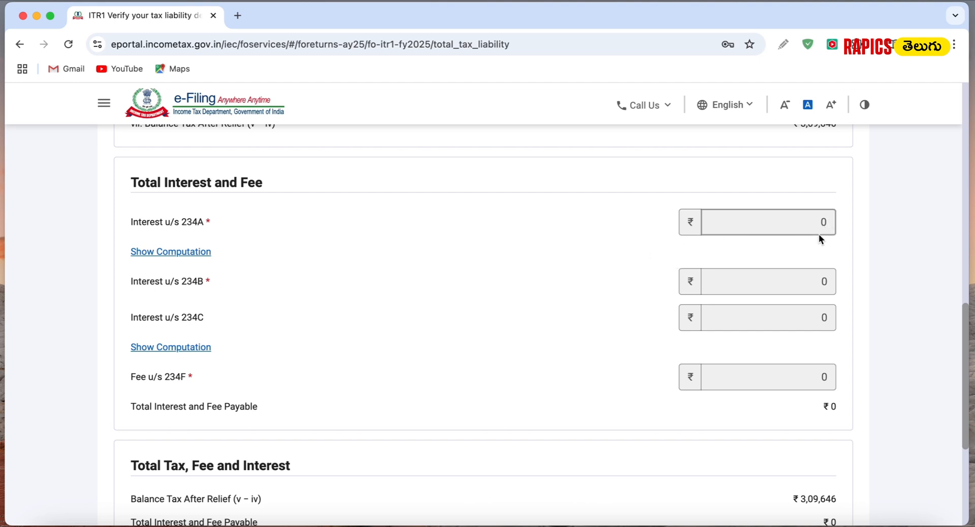
click(827, 282)
click(792, 318)
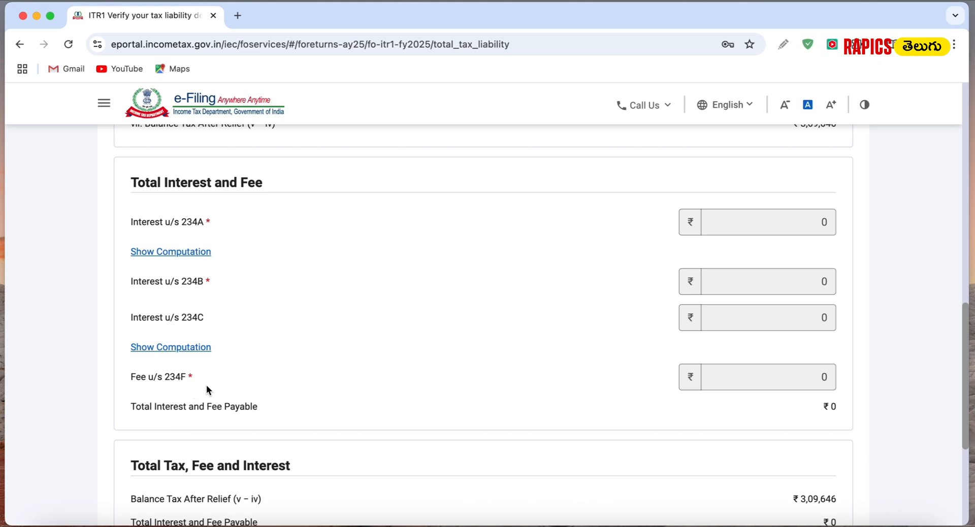
click(765, 372)
Check the Total Tax, Fee and Interest figures against the interest and fee entries, and confirm the tax liability section.
scroll(762, 363, down, 5)
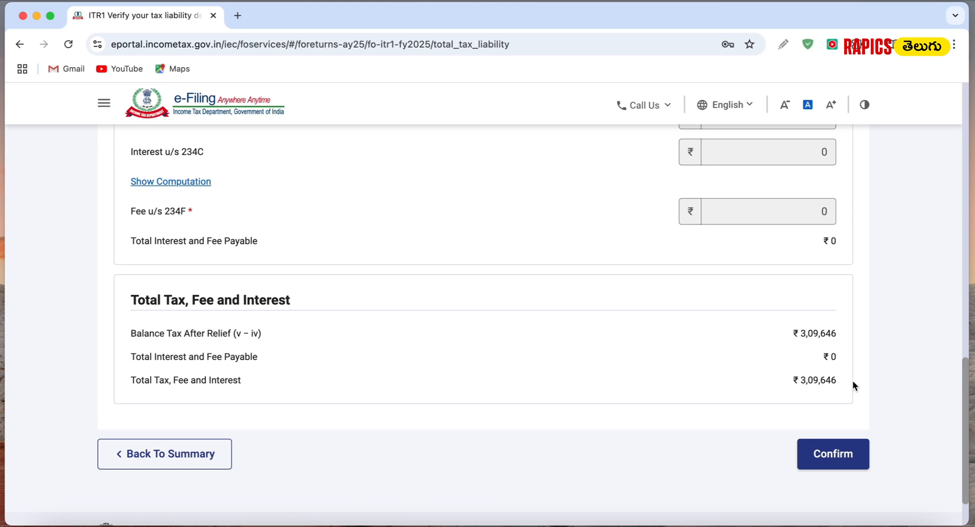
scroll(853, 382, down, 2)
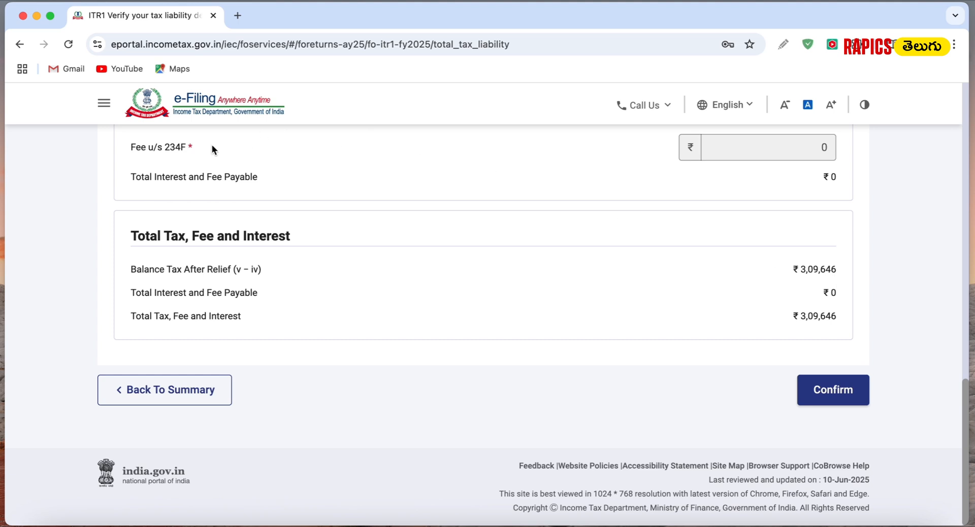
scroll(593, 278, up, 4)
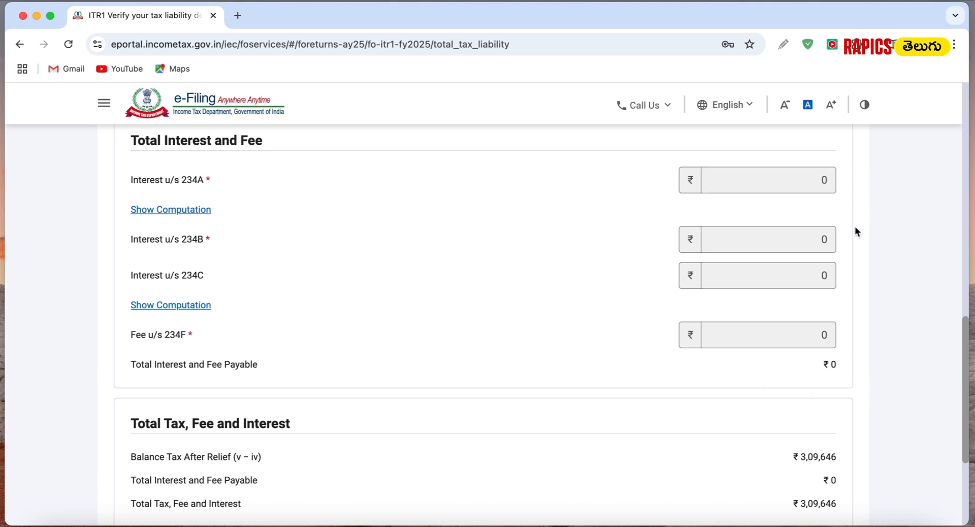
scroll(851, 273, down, 2)
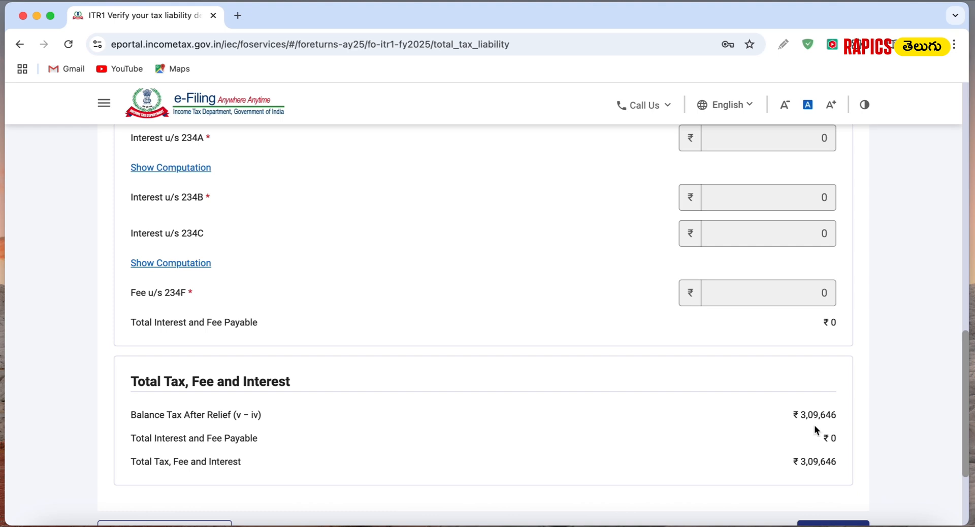
scroll(857, 372, down, 3)
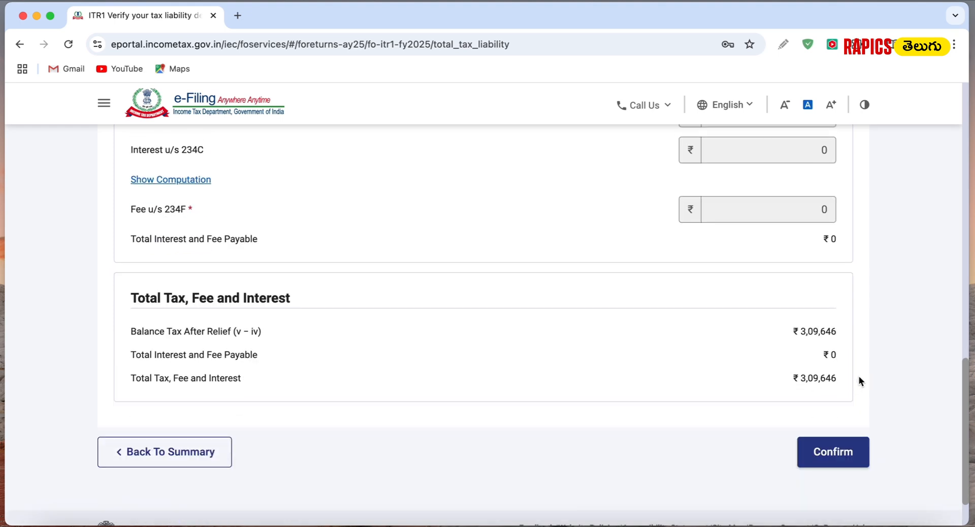
click(833, 452)
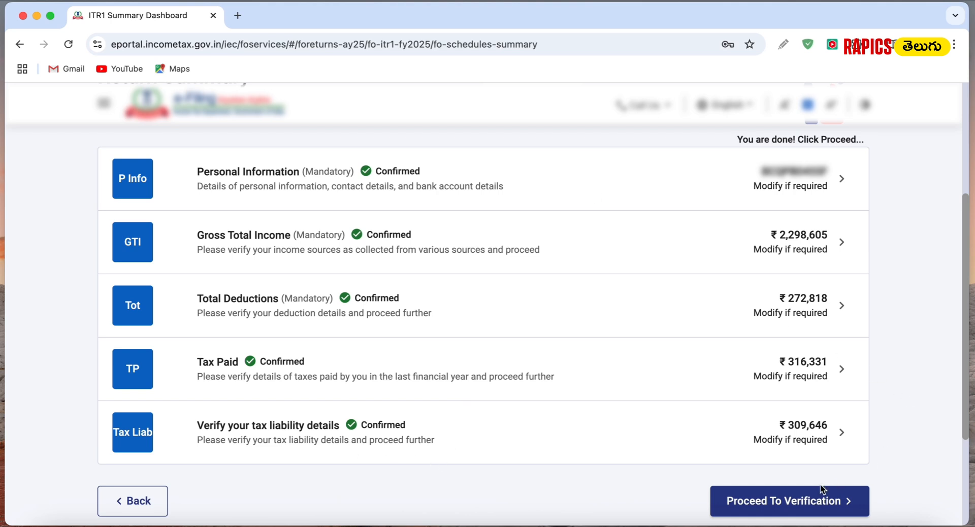
Proceed to verification and review the tax summary from taxable income and deductions through tax payable, tax paid and refund.
click(796, 503)
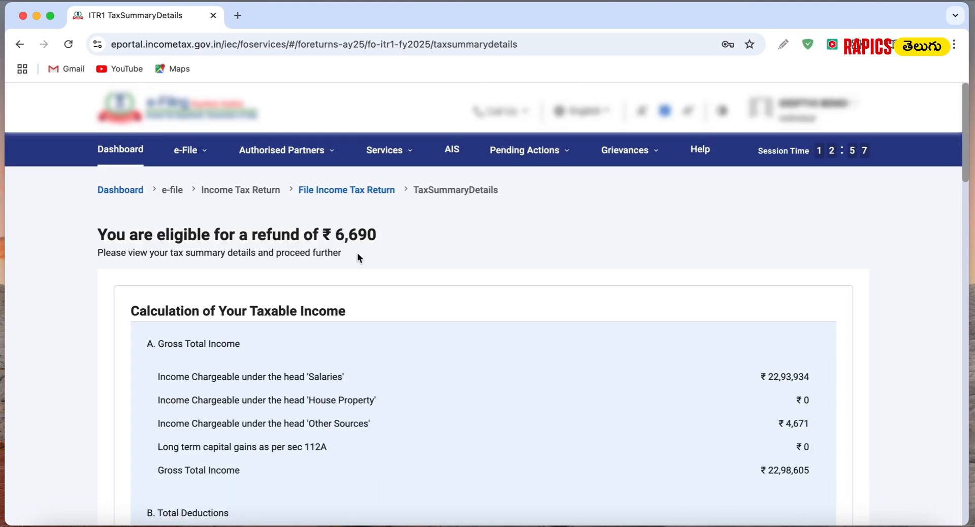
scroll(849, 344, down, 5)
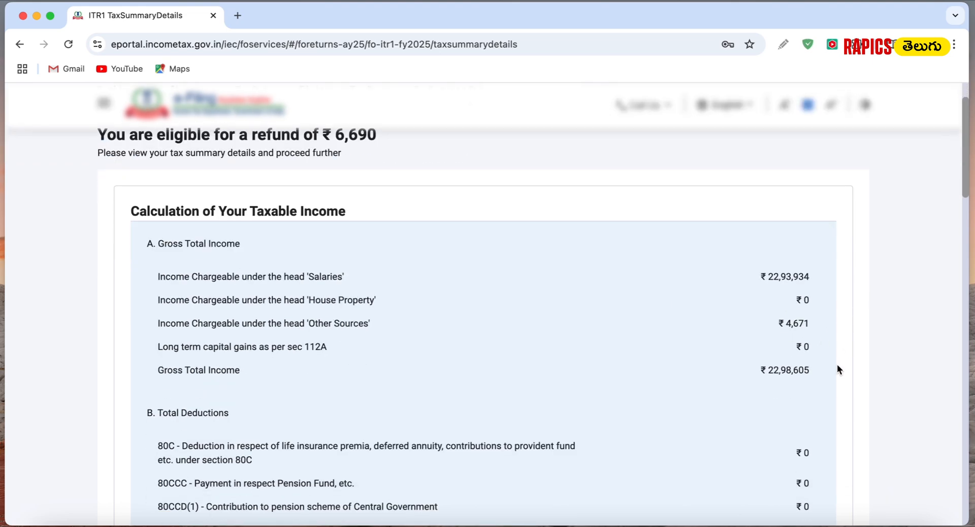
scroll(823, 375, down, 15)
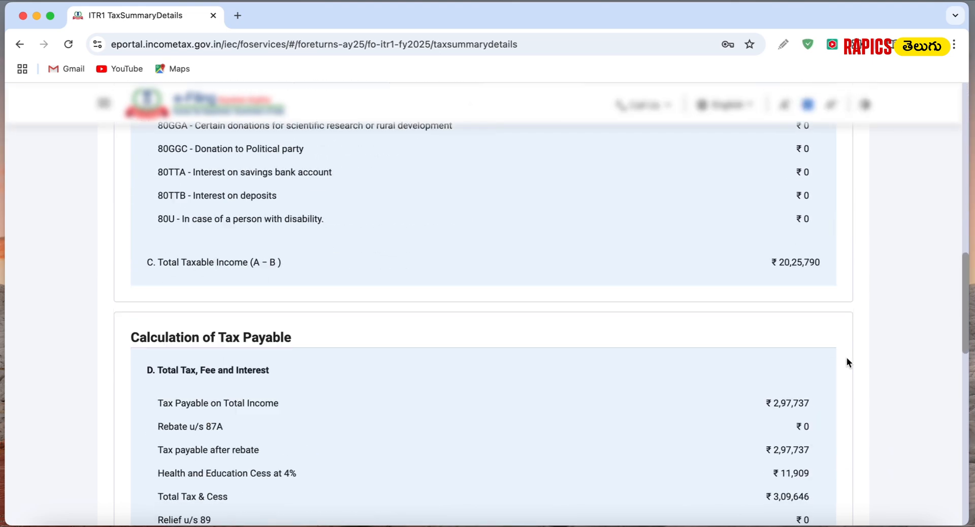
scroll(846, 359, down, 10)
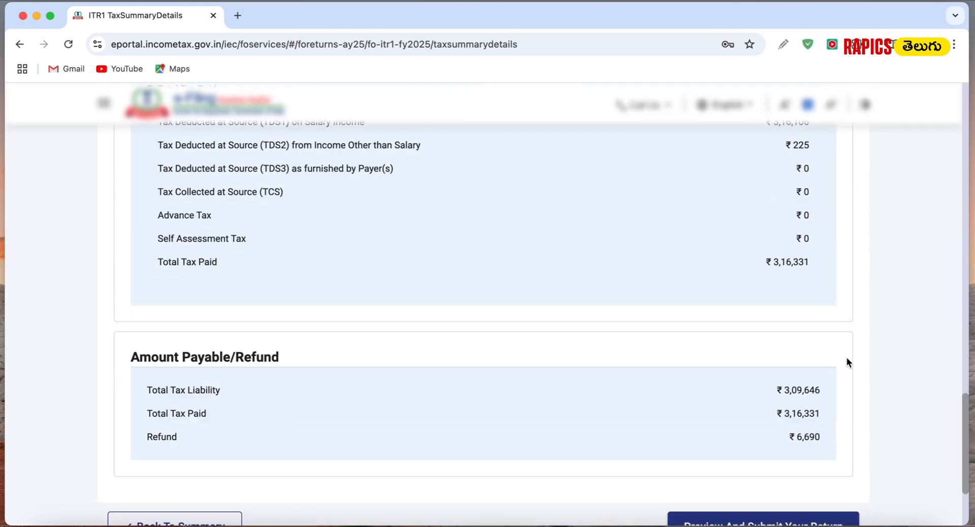
scroll(846, 357, up, 20)
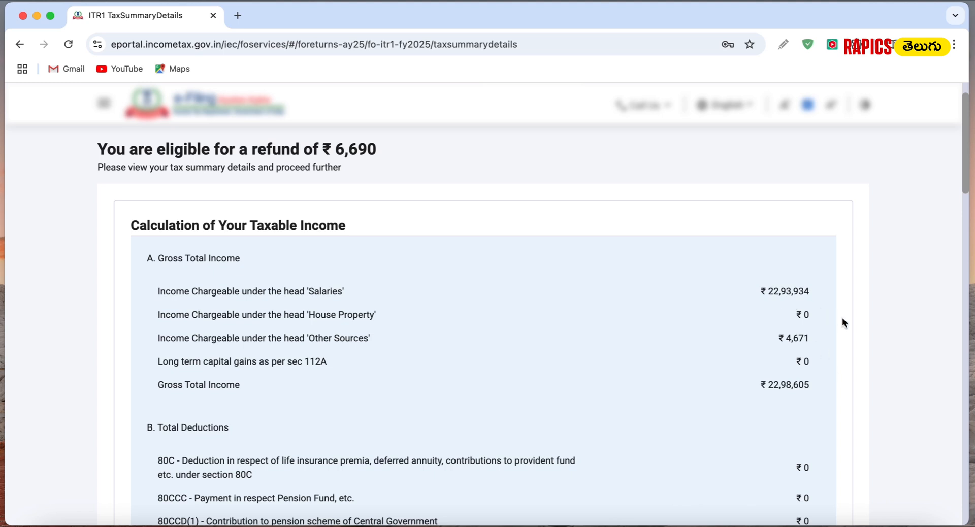
scroll(843, 320, down, 4)
scroll(846, 324, down, 20)
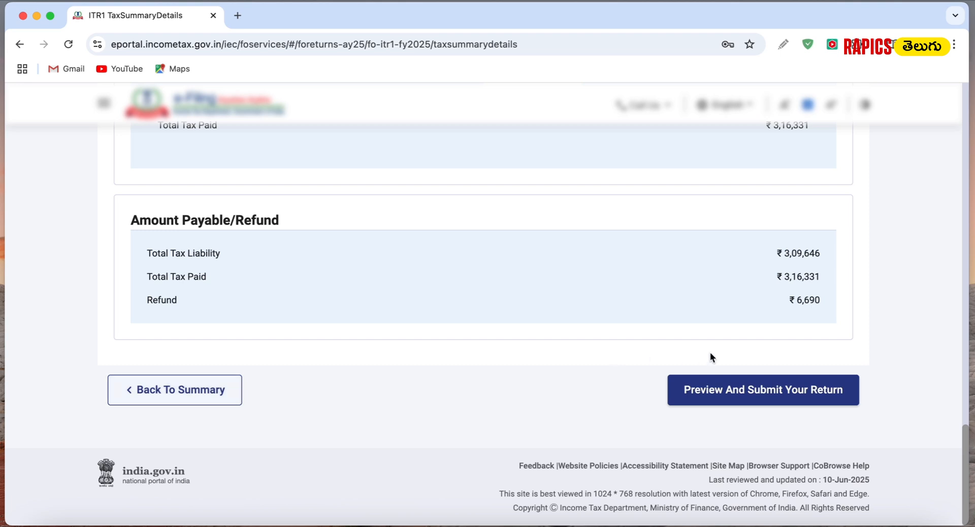
Go on to preview and submit the return, accept the declaration, leave the TRP details blank and proceed to validation.
click(792, 397)
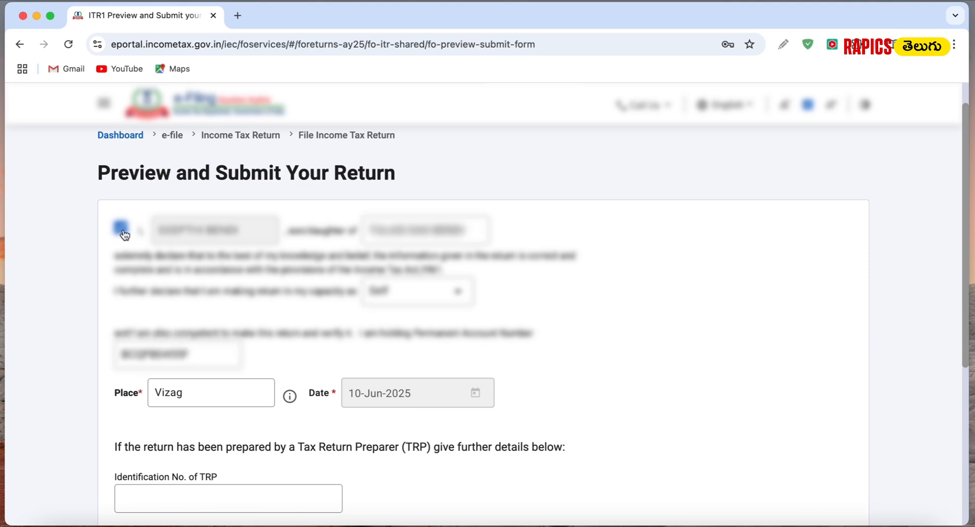
scroll(616, 359, down, 5)
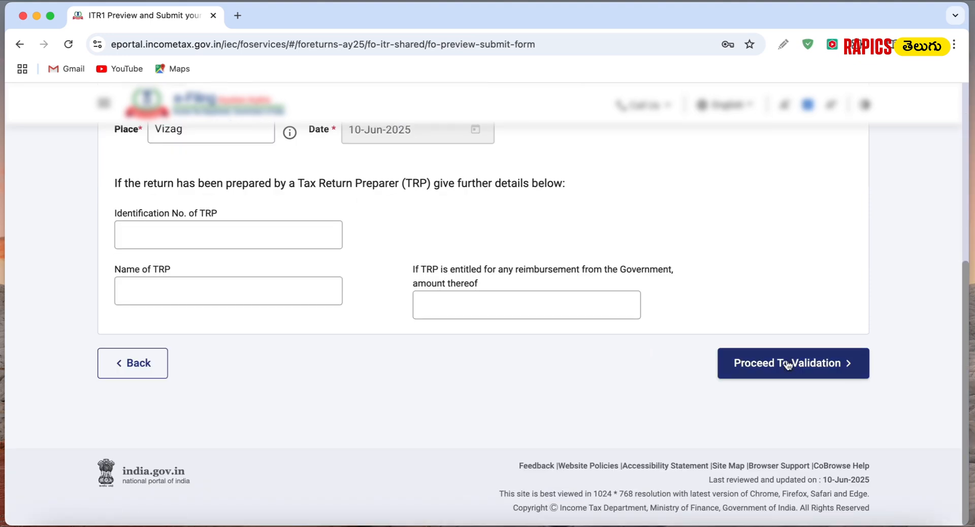
click(787, 365)
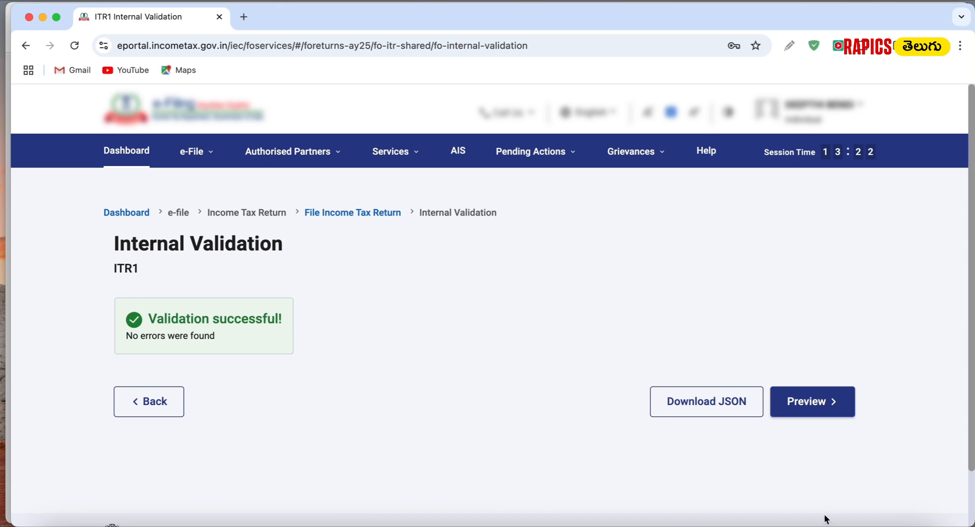
Preview the return, look over its income details, and proceed through upload level validation to verification.
click(822, 415)
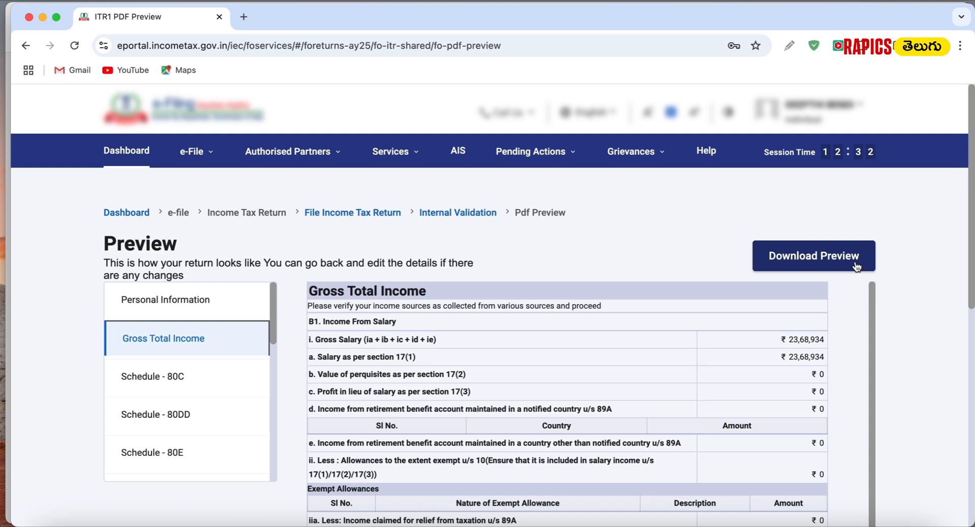
scroll(931, 322, down, 10)
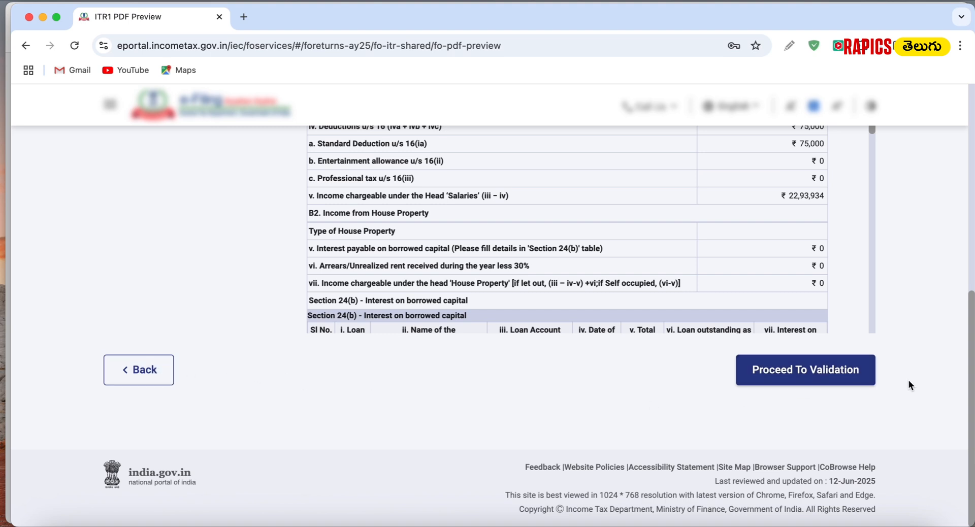
click(827, 380)
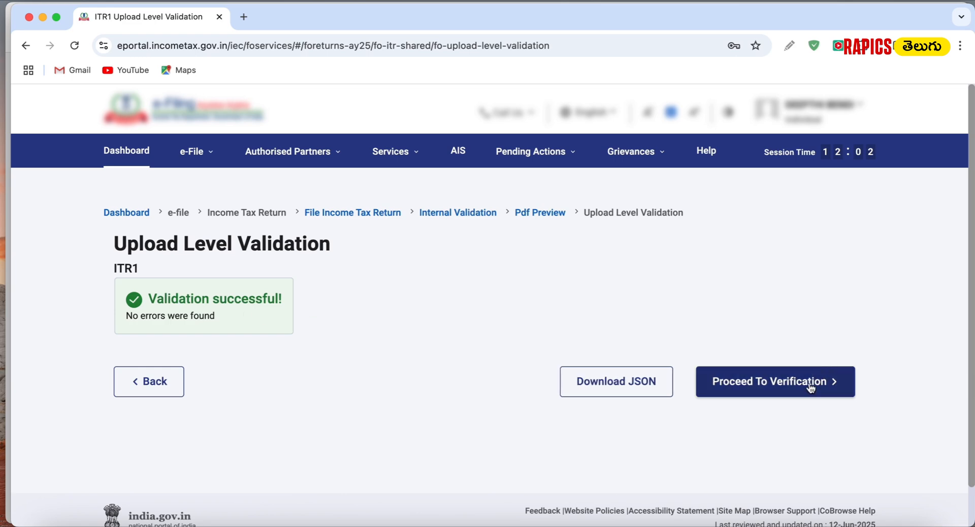
click(751, 385)
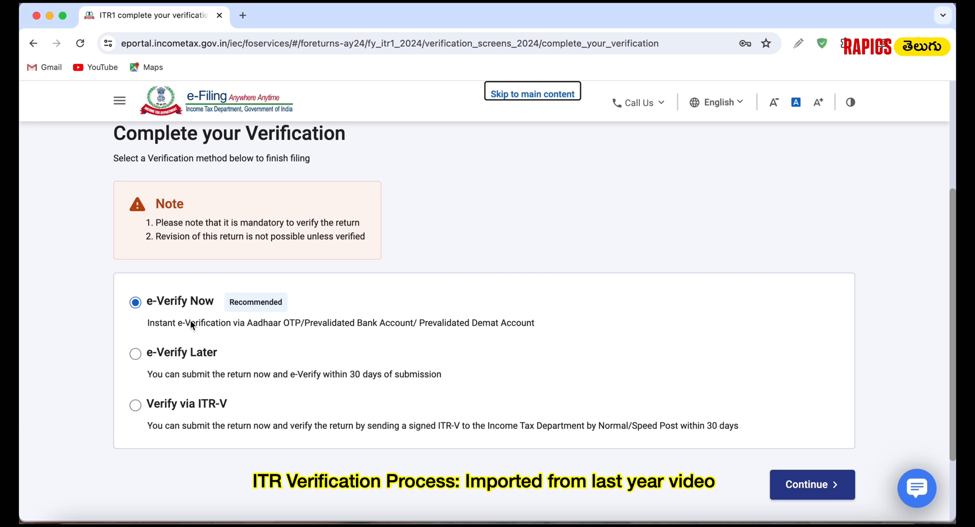
Continue with e-Verify Now and choose to verify using OTP on the mobile number registered with Aadhaar.
click(813, 485)
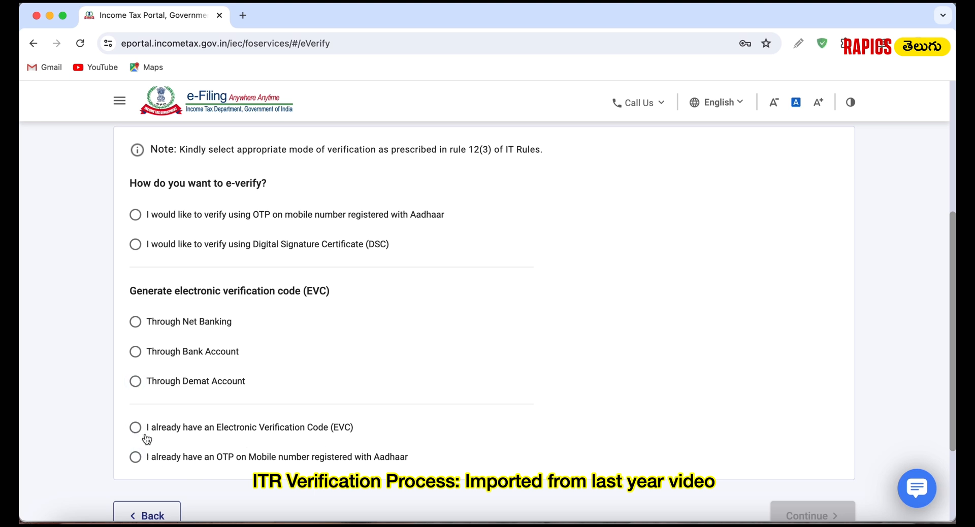
scroll(437, 413, down, 1)
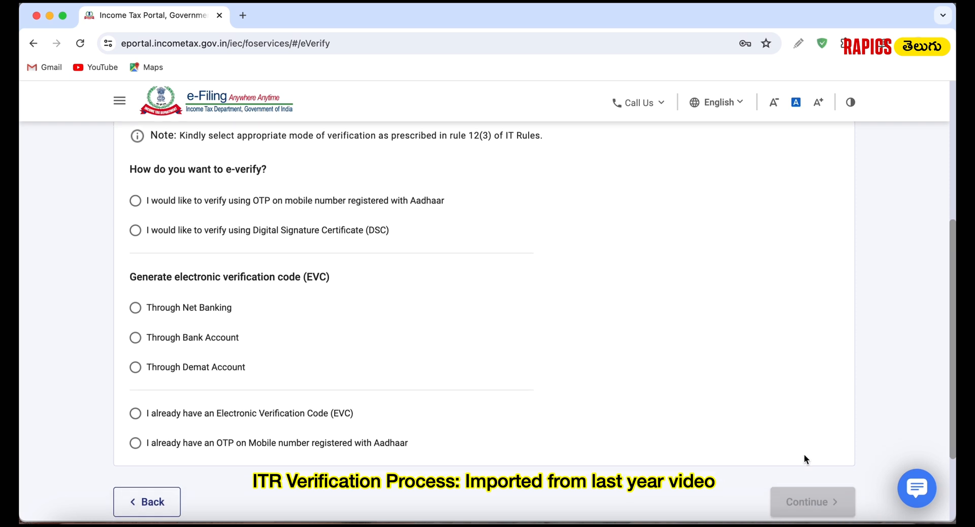
click(205, 199)
scroll(205, 198, down, 1)
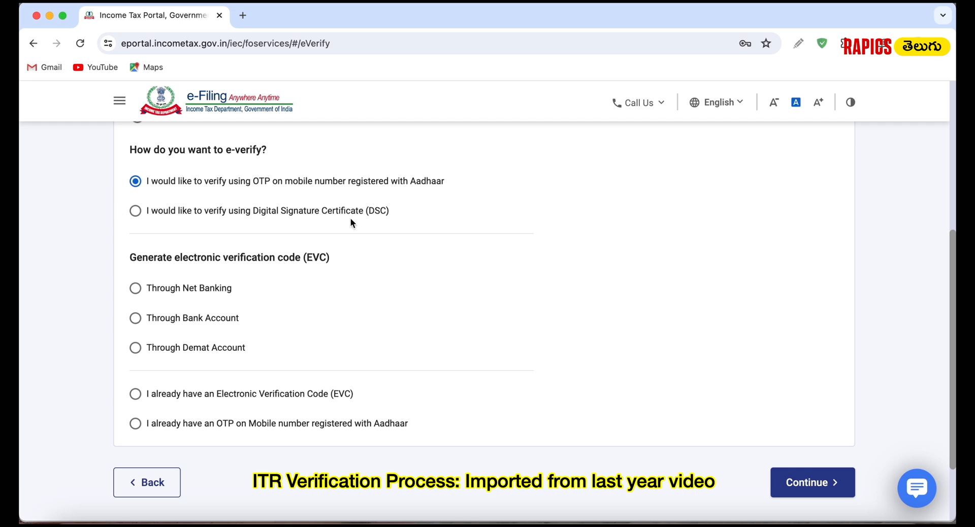
Generate the Aadhaar OTP with consent to validate the Aadhaar details, enter the received OTP and validate it.
click(809, 481)
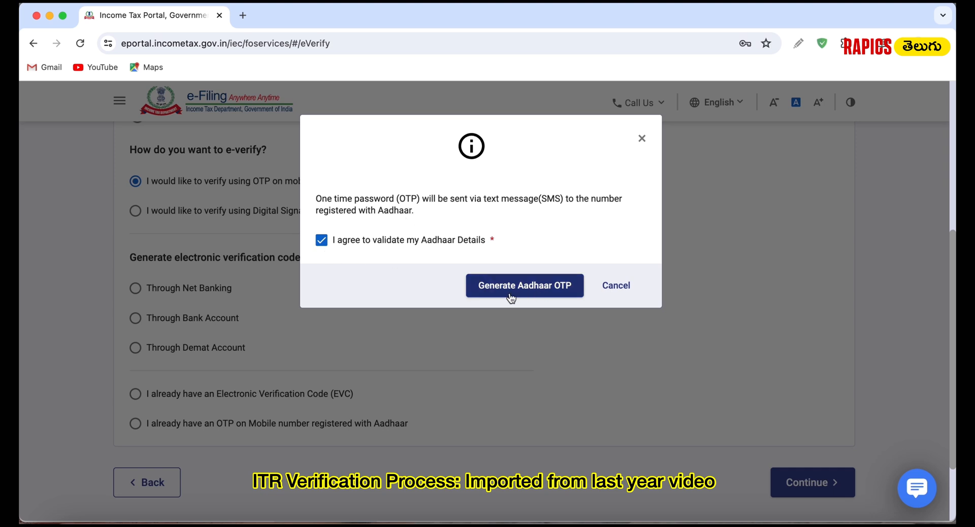
click(541, 288)
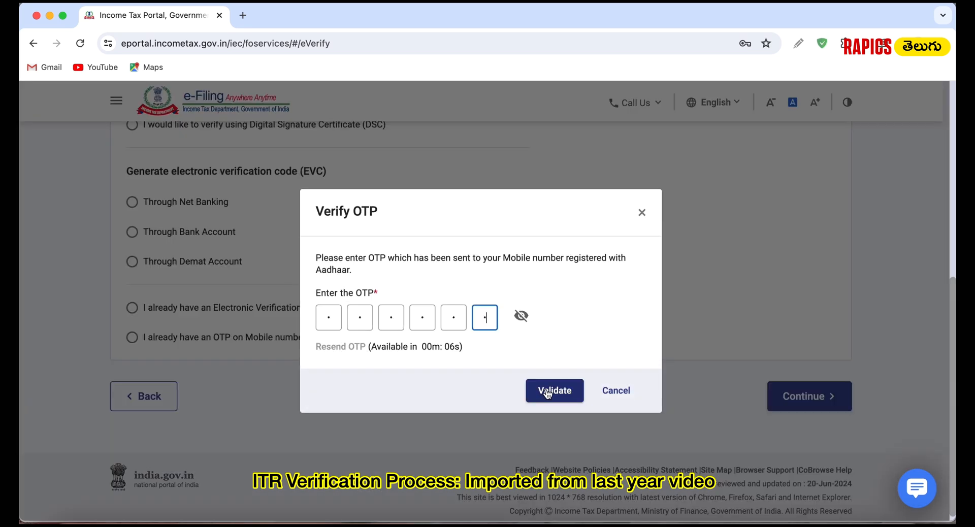
click(549, 390)
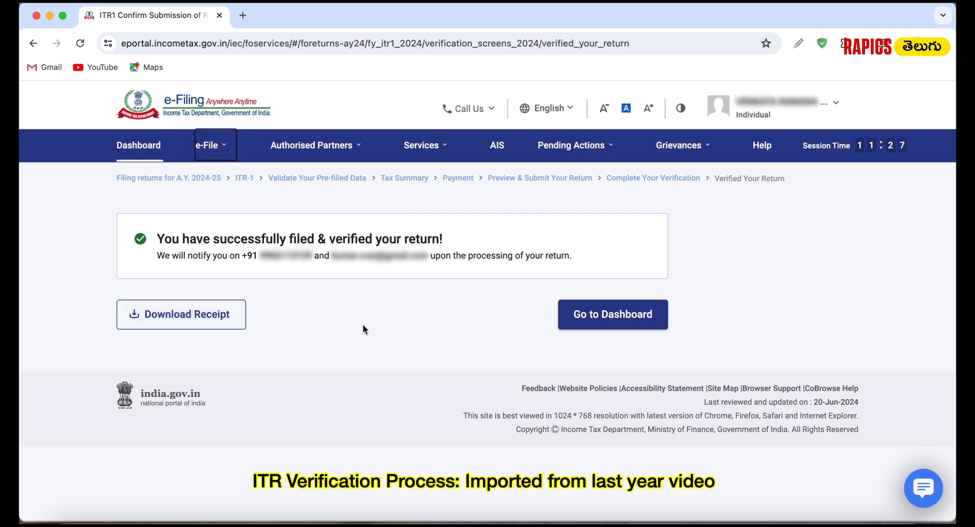
Open the list of filed income tax returns to check the filing status.
click(207, 145)
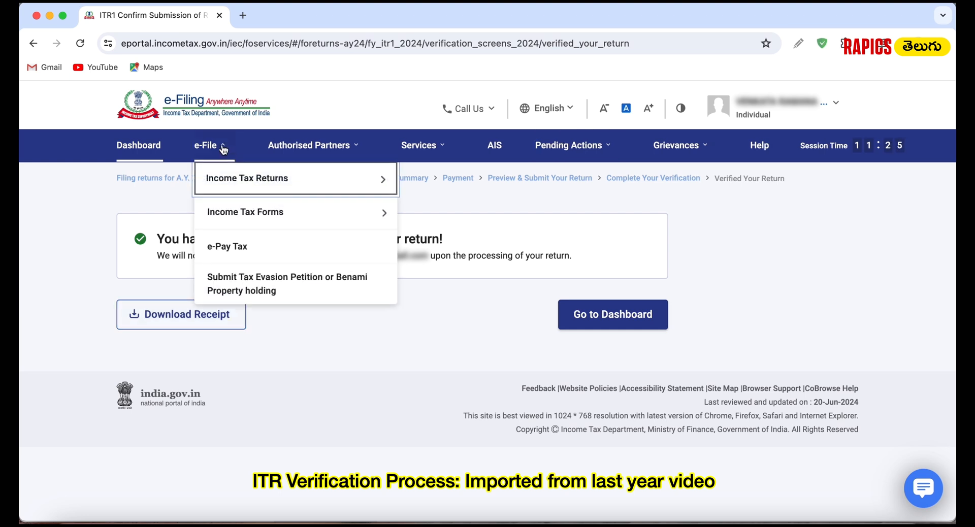
mouse_move(272, 179)
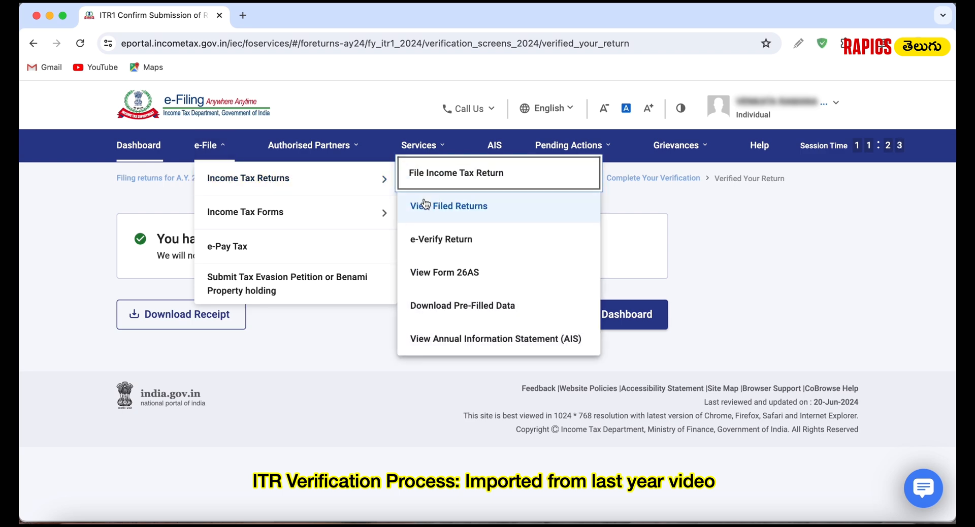
click(456, 216)
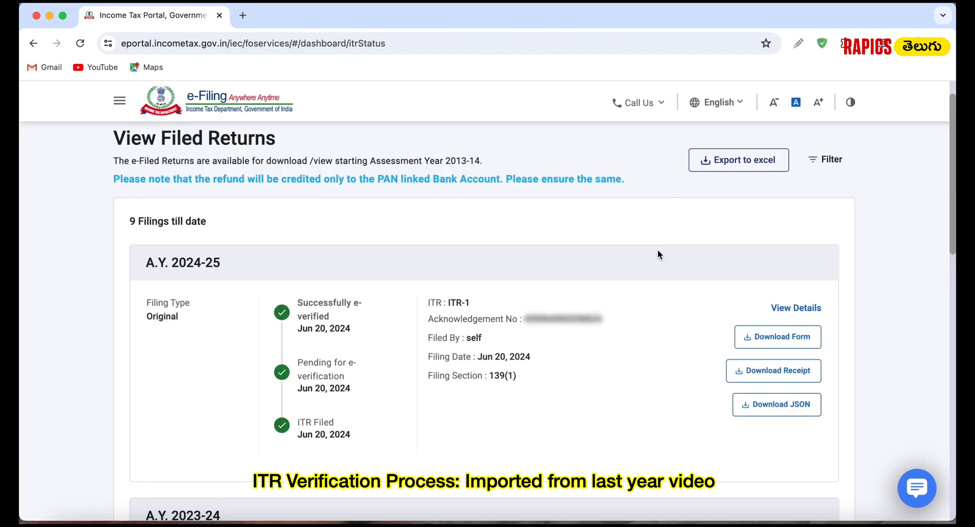